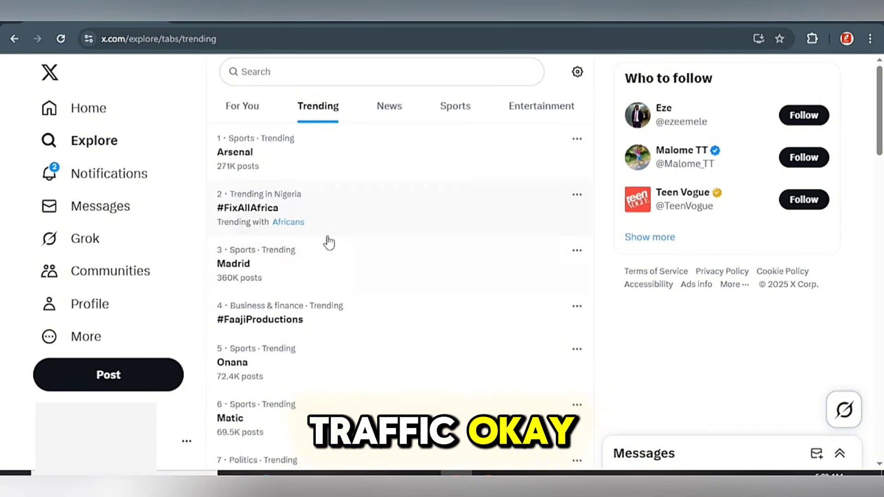
Look through the current trending topics for Nigeria and their post counts.
scroll(328, 243, down, 5)
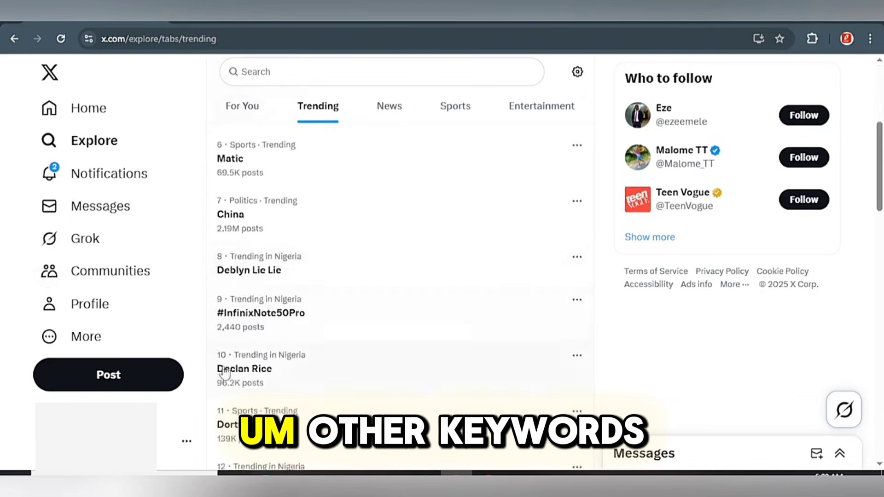
scroll(302, 290, down, 4)
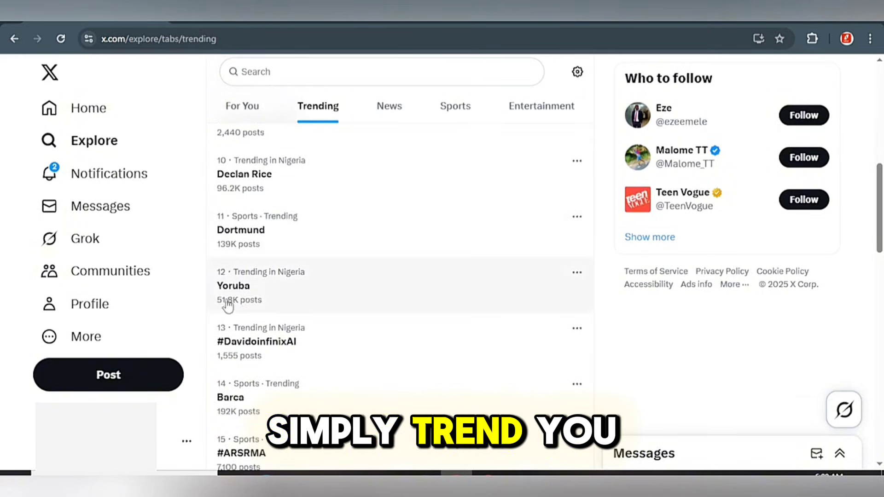
scroll(306, 292, down, 2)
scroll(300, 284, up, 2)
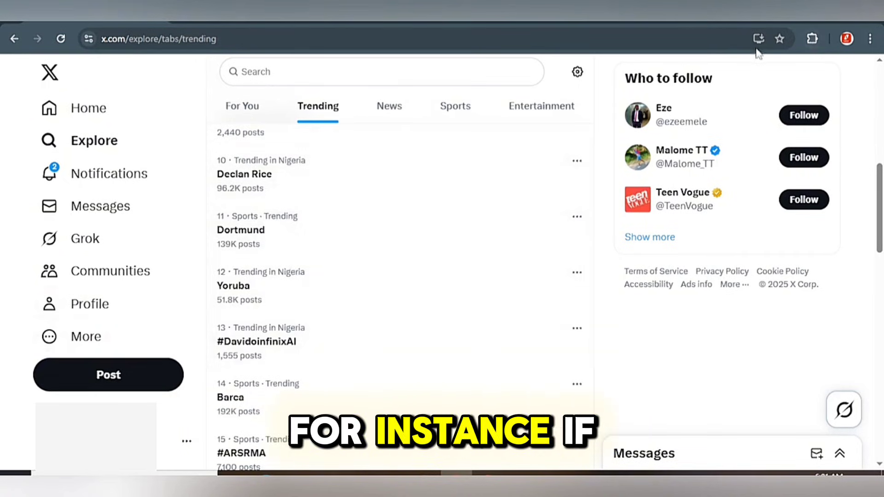
Connect the ZenMate VPN extension to the United States and reload the trending page.
click(812, 39)
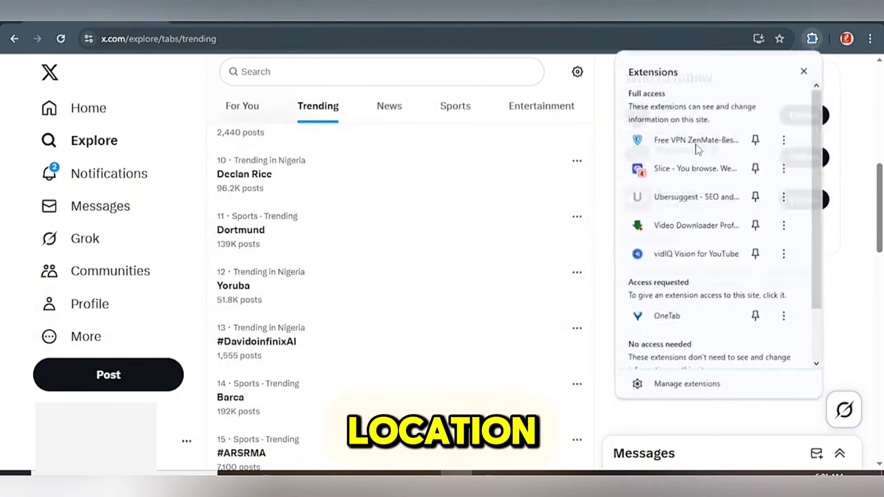
click(751, 138)
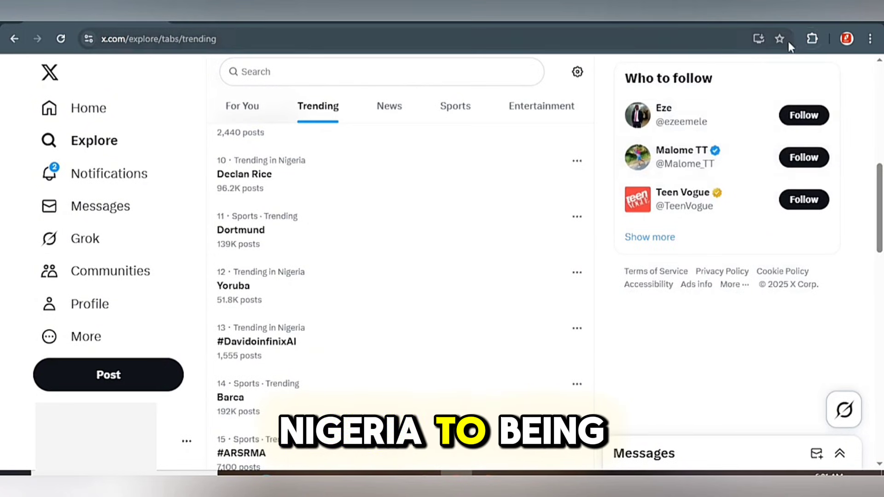
click(812, 39)
click(696, 139)
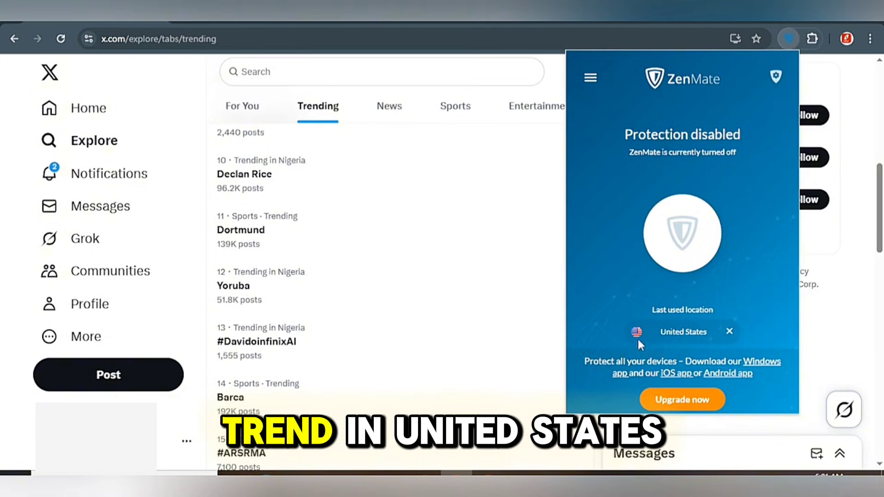
scroll(345, 295, down, 3)
scroll(345, 295, up, 2)
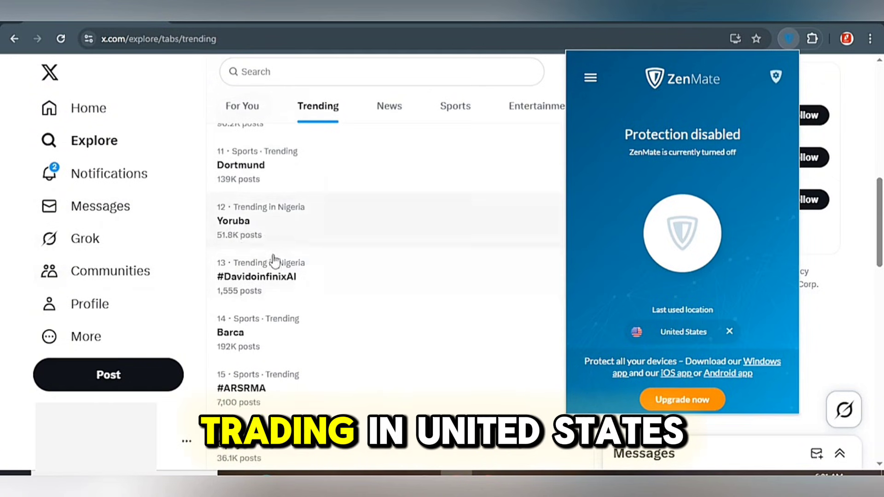
click(688, 240)
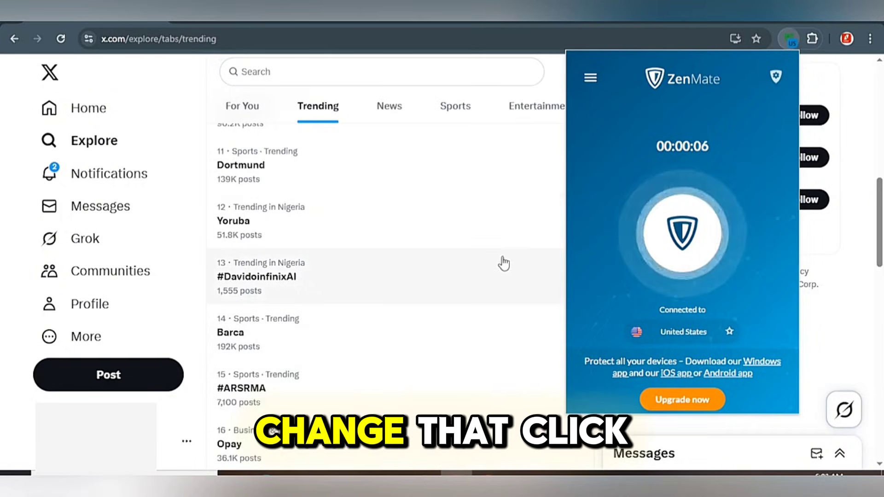
click(69, 69)
click(64, 40)
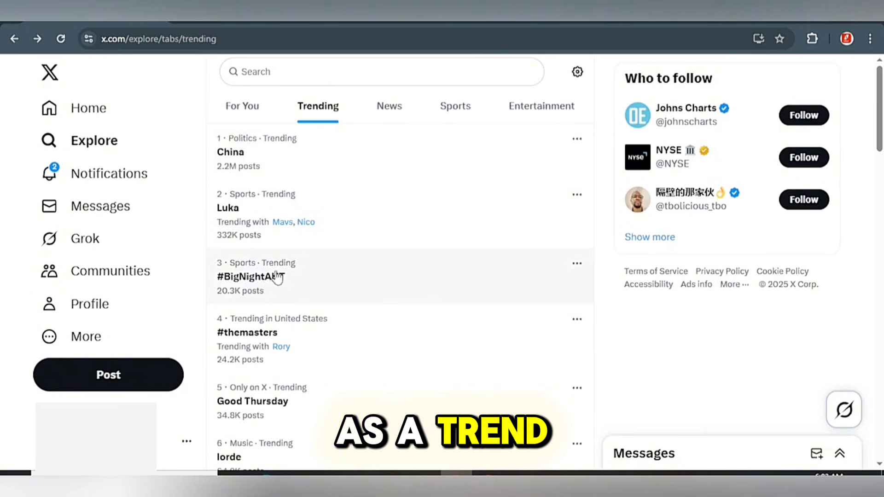
Examine the full list of United States trending topics from first to last, then return to its beginning.
scroll(276, 277, down, 3)
scroll(276, 278, down, 3)
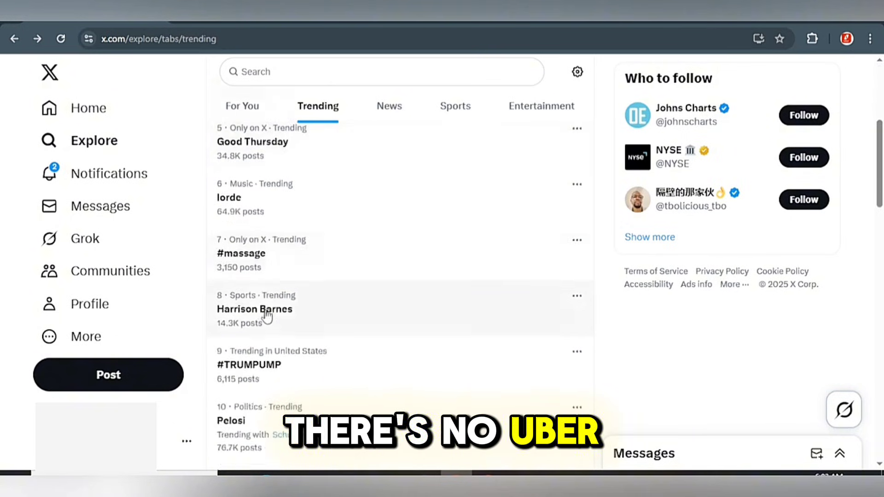
scroll(266, 313, down, 4)
scroll(272, 263, down, 2)
scroll(273, 263, up, 2)
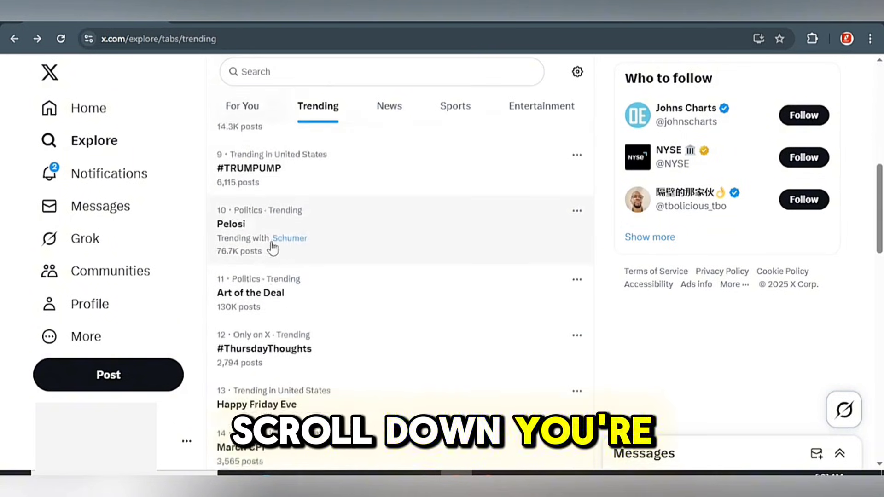
scroll(296, 308, down, 5)
scroll(298, 309, down, 4)
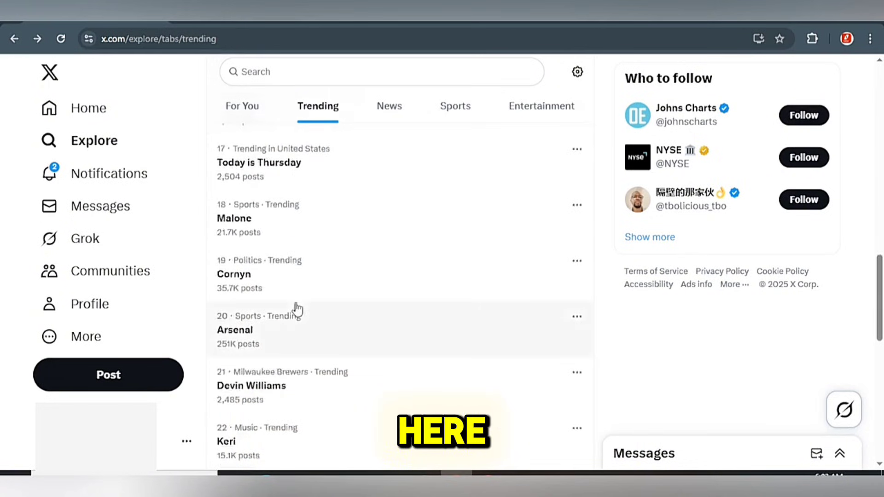
scroll(297, 309, down, 10)
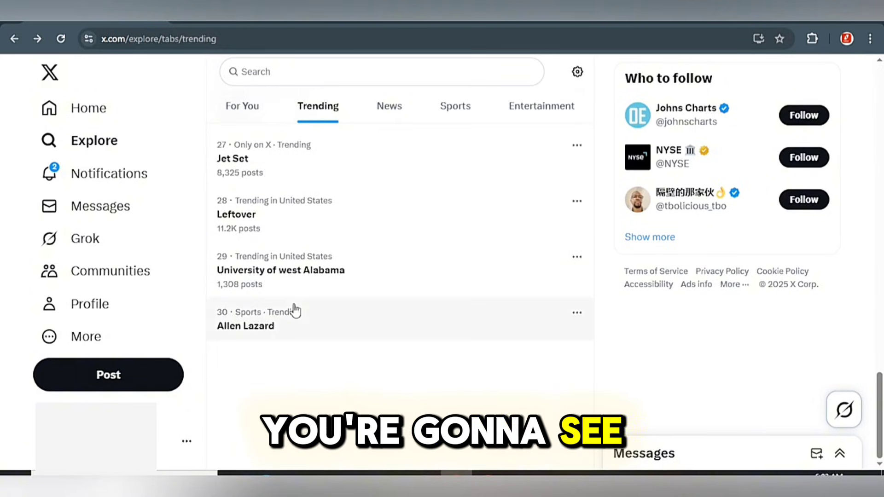
scroll(295, 309, up, 20)
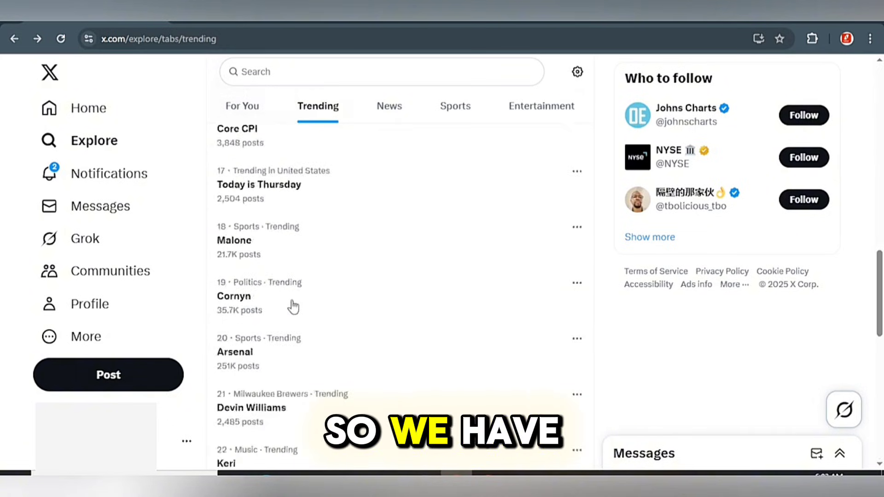
scroll(292, 304, up, 2)
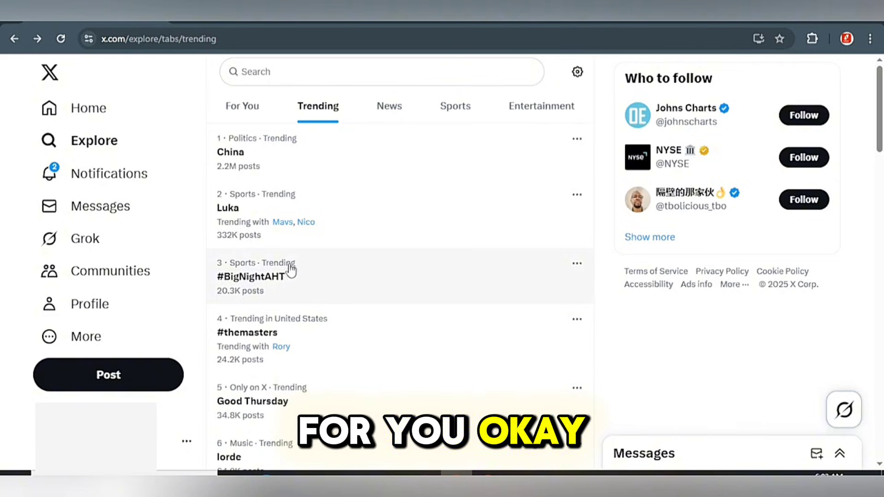
Open the China trend and review the engagement on its top posts.
click(269, 166)
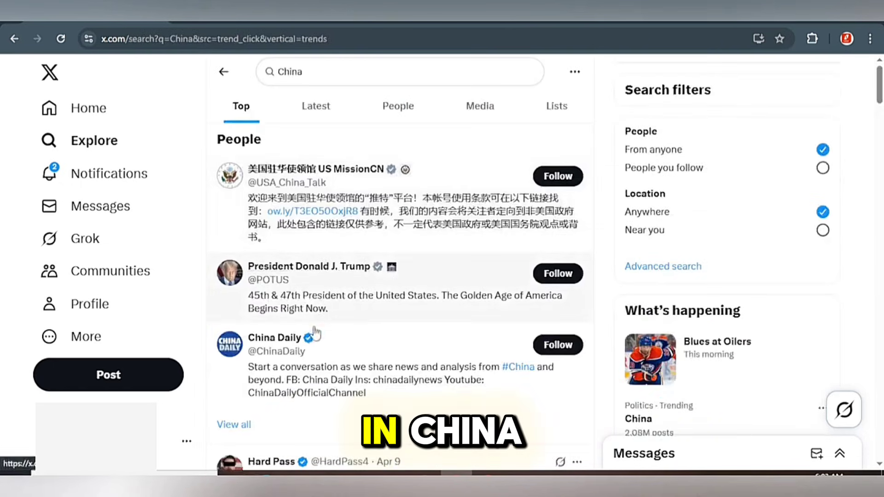
scroll(330, 322, down, 10)
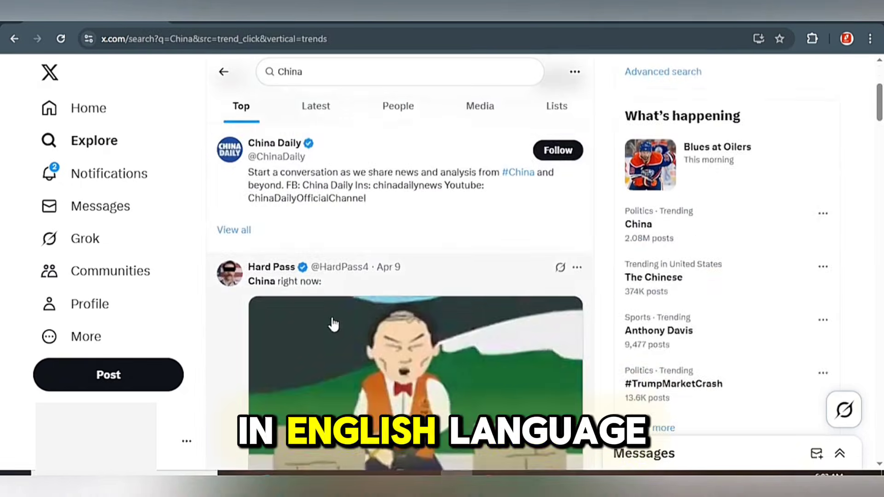
scroll(333, 322, down, 5)
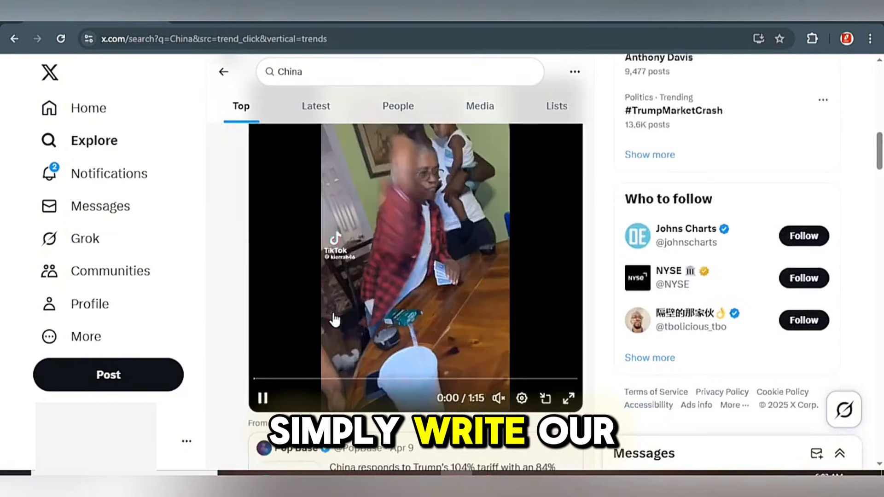
scroll(333, 319, up, 3)
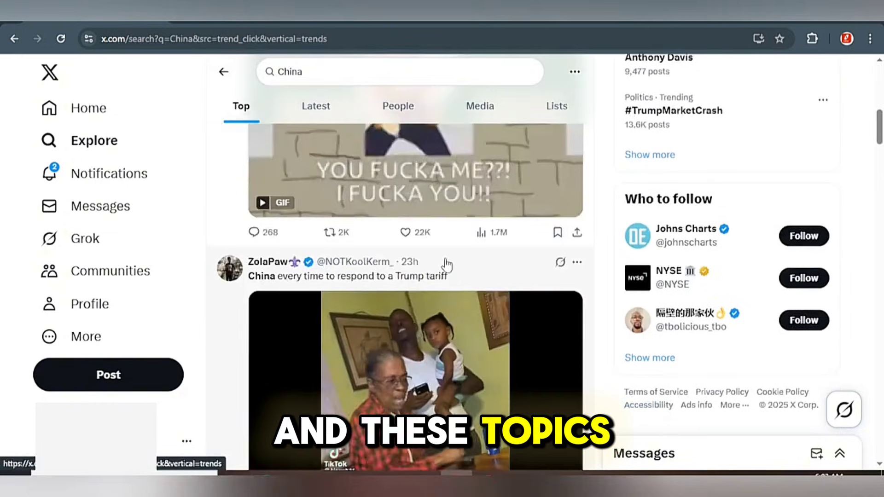
scroll(422, 259, down, 10)
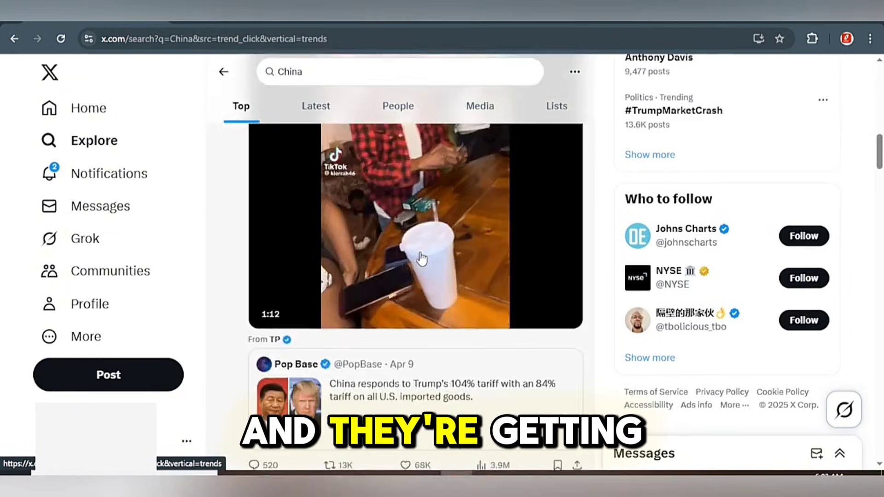
scroll(422, 259, down, 12)
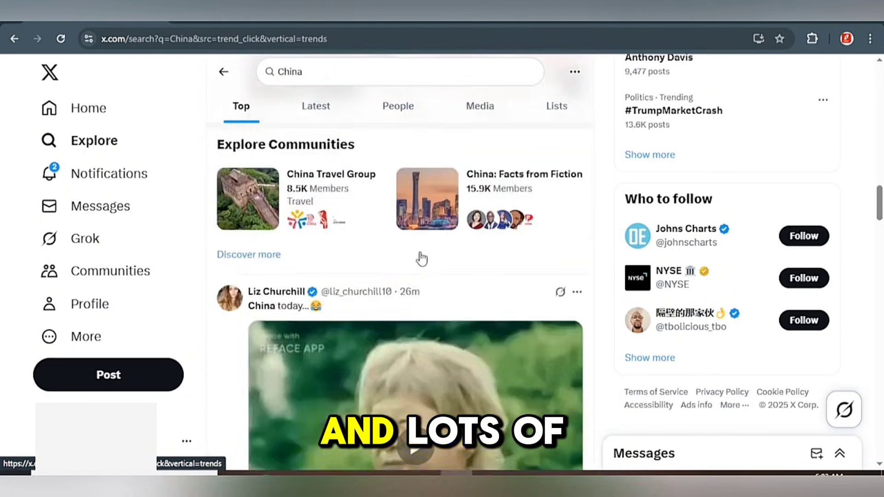
scroll(422, 259, down, 3)
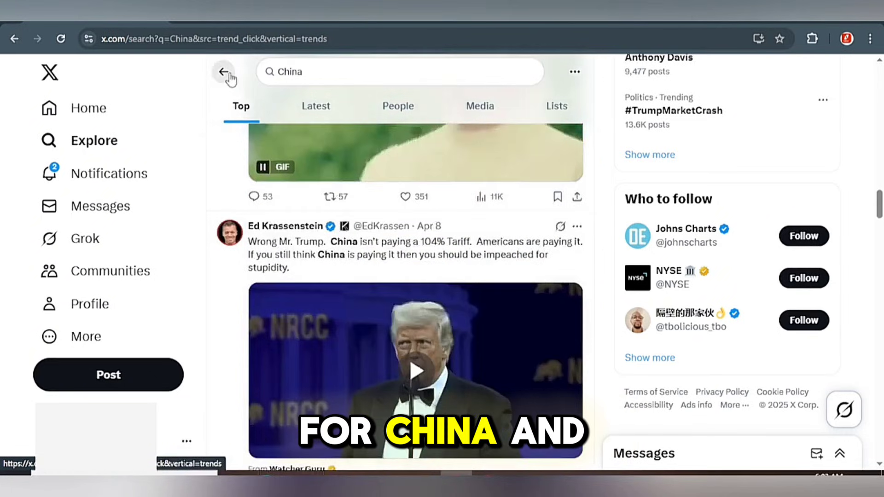
Return from the China results to the trending list and open the Pelosi trend.
click(223, 73)
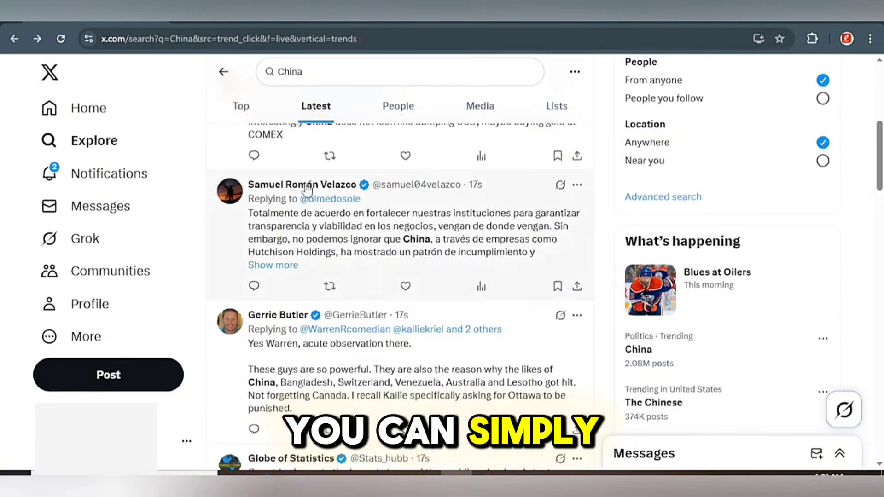
click(224, 74)
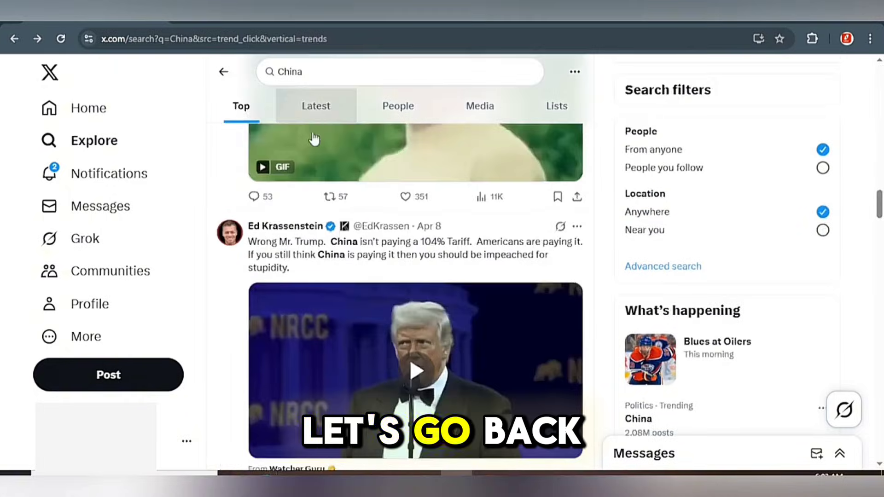
click(223, 72)
scroll(323, 363, down, 6)
click(323, 363)
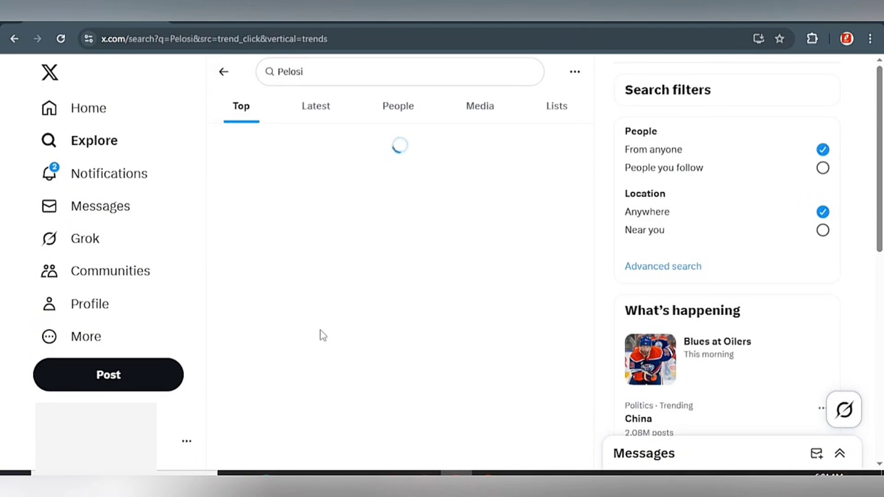
Review the top posts about Pelosi, checking their topics, likes and view counts.
scroll(298, 393, down, 5)
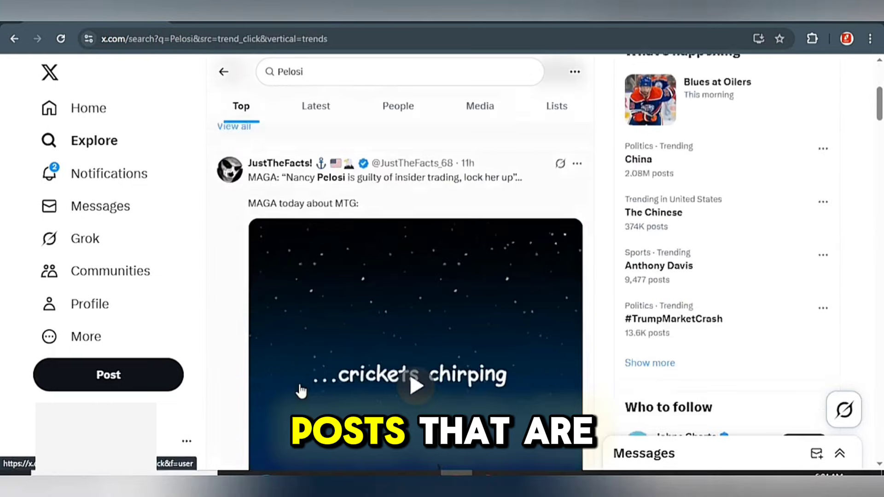
scroll(300, 390, down, 4)
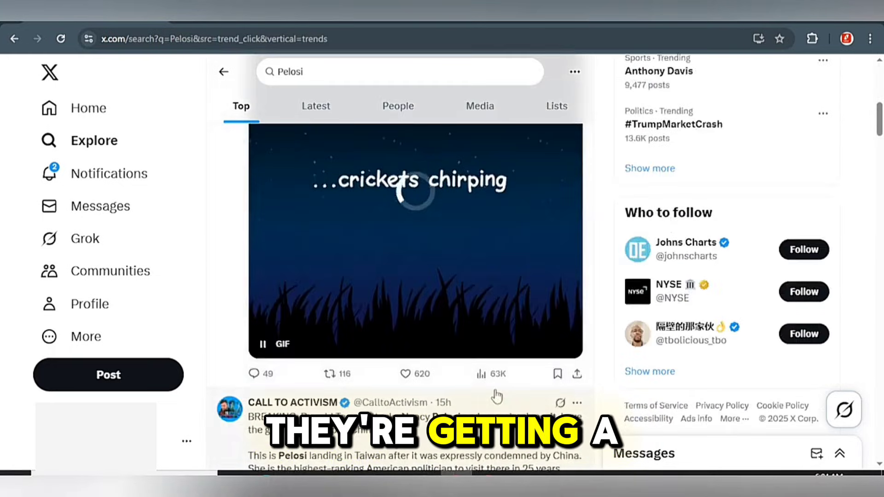
scroll(290, 276, up, 4)
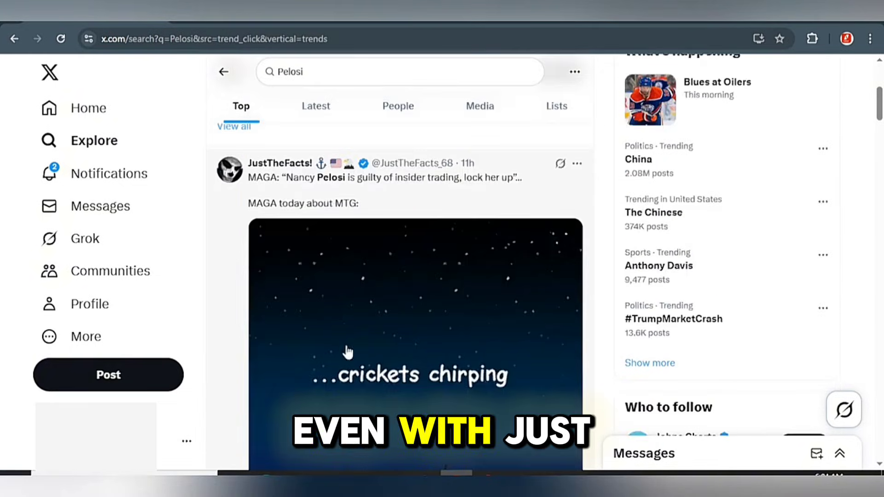
scroll(291, 418, down, 4)
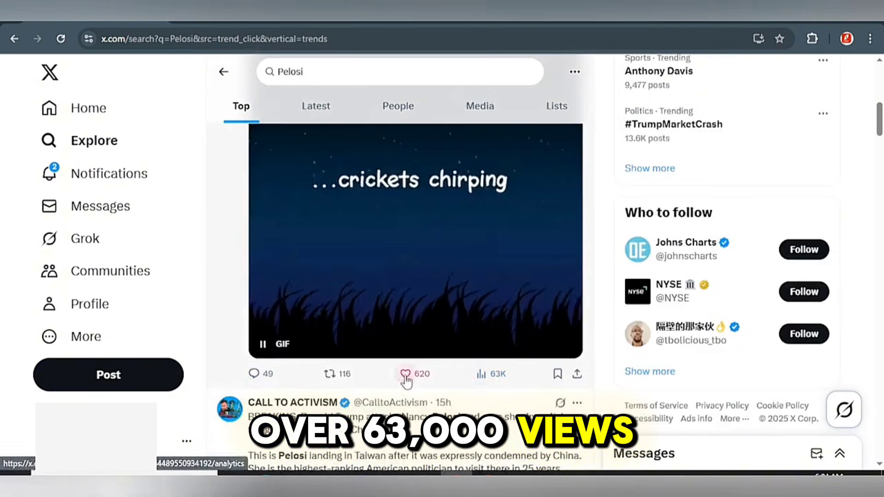
scroll(324, 394, up, 4)
scroll(324, 394, down, 9)
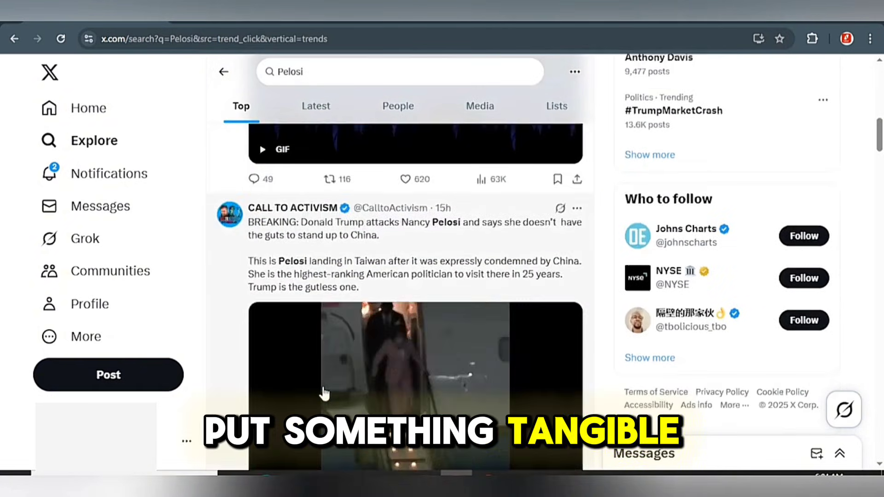
scroll(324, 394, down, 3)
scroll(325, 393, down, 13)
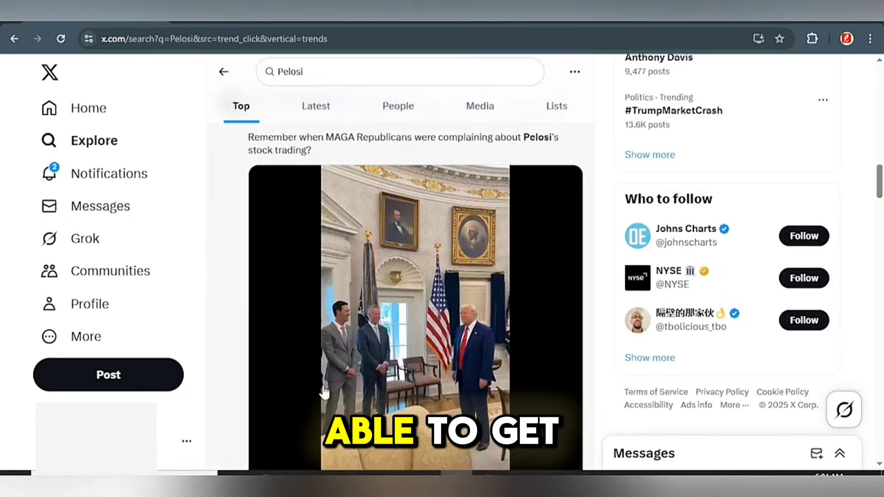
scroll(325, 390, down, 14)
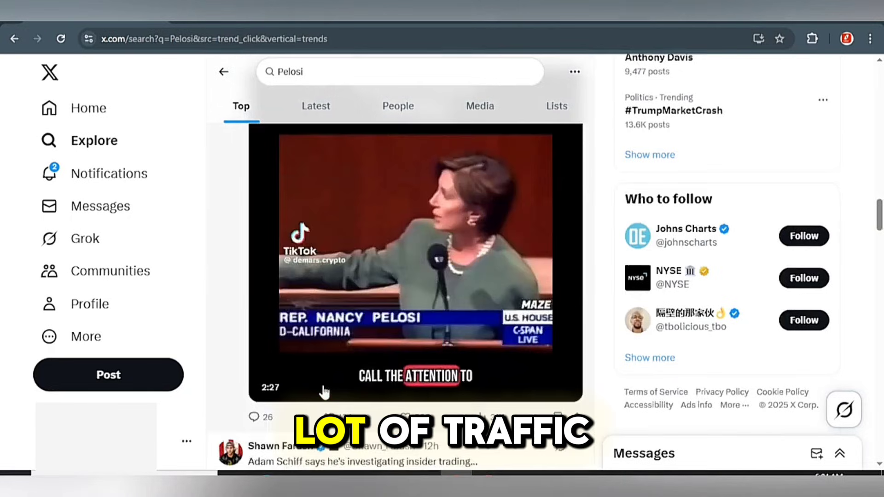
scroll(324, 391, down, 6)
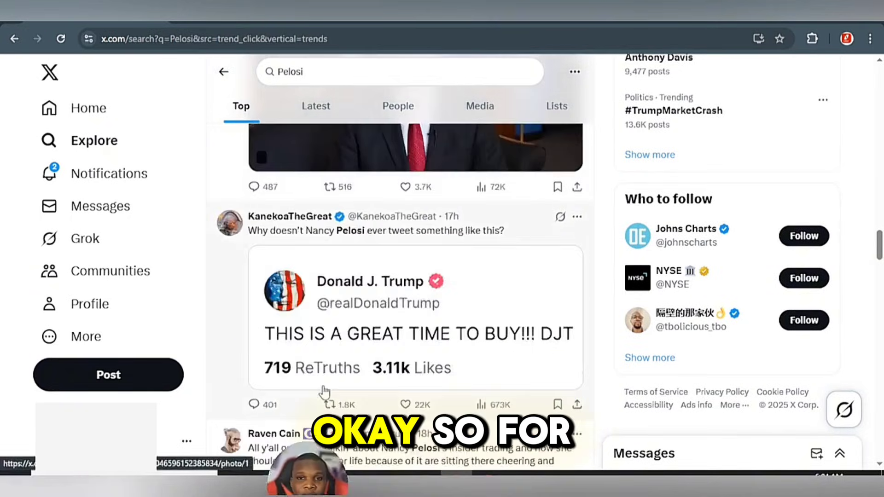
Copy the trend keyword "Pelosi" from the X search box.
click(310, 71)
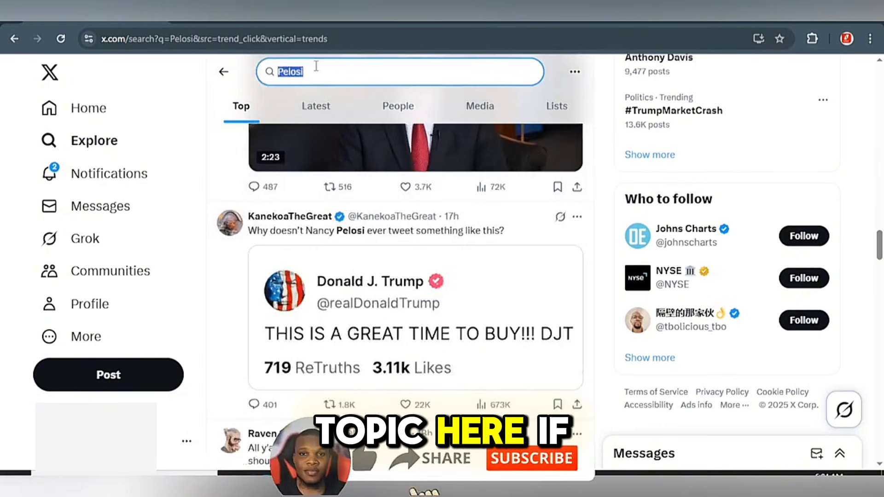
right_click(298, 75)
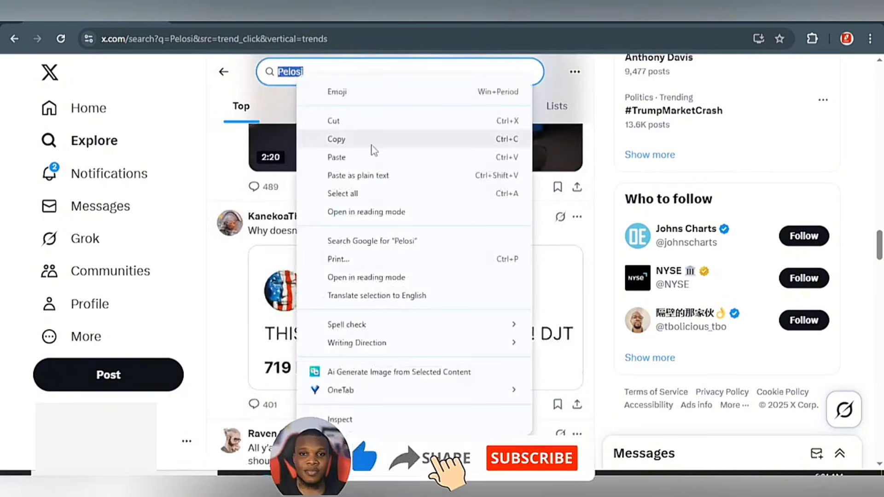
click(370, 146)
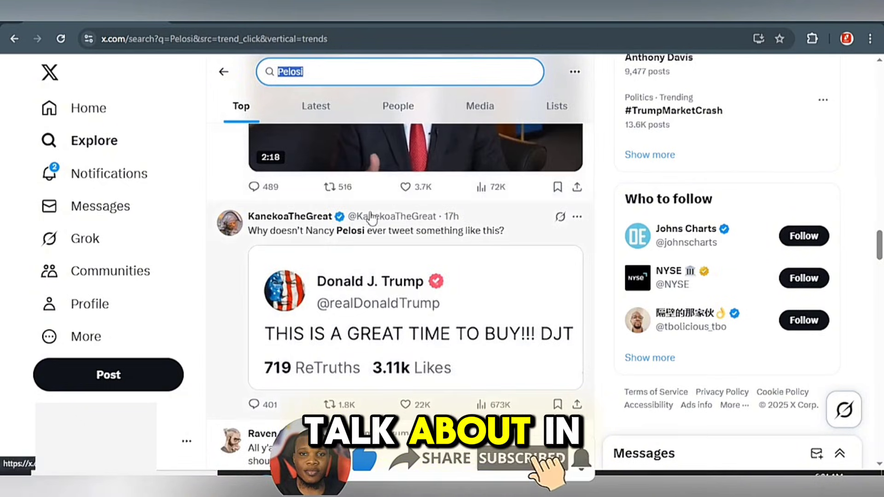
mouse_move(366, 216)
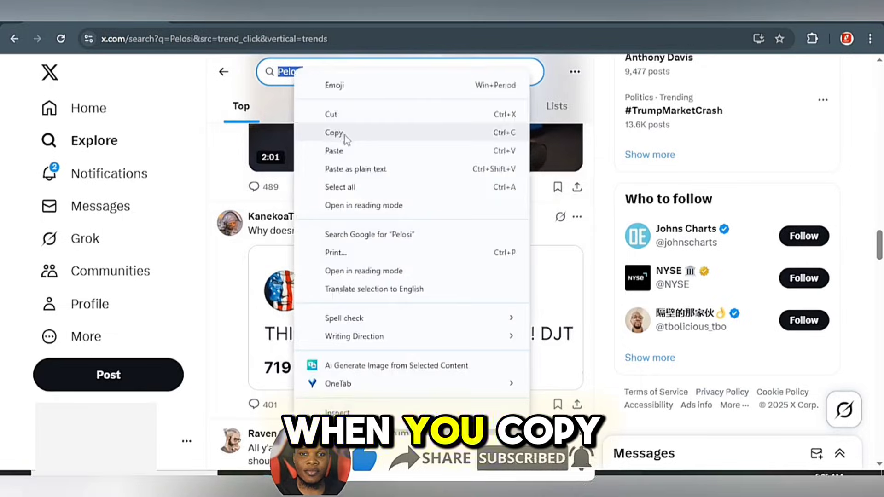
click(346, 131)
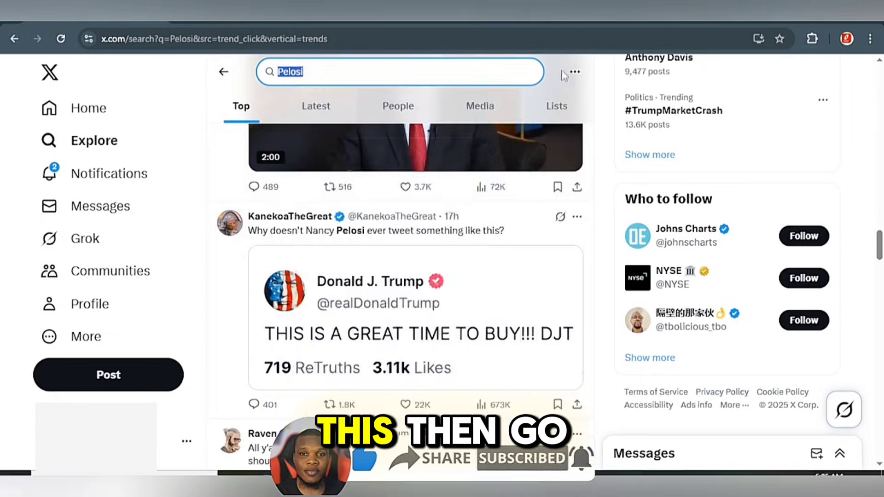
Search Google for the copied keyword "Pelosi" in a new browser tab and look through the results and related searches.
key(ctrl+t)
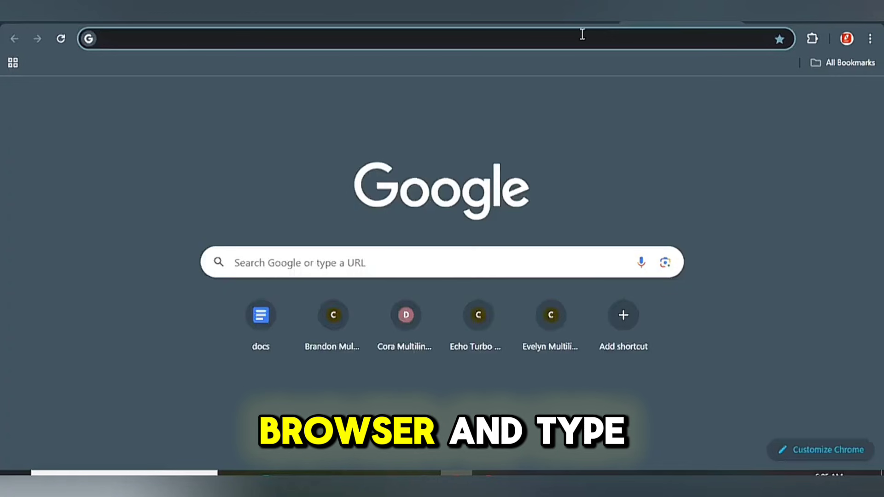
right_click(582, 37)
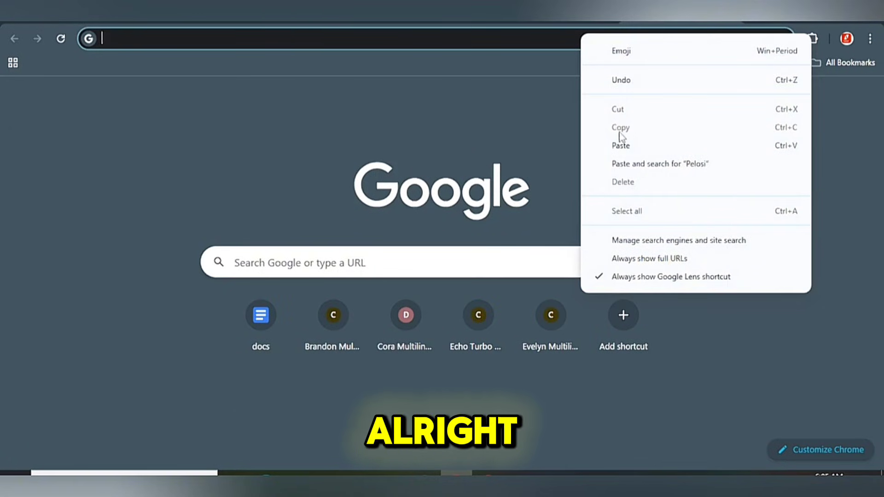
click(620, 145)
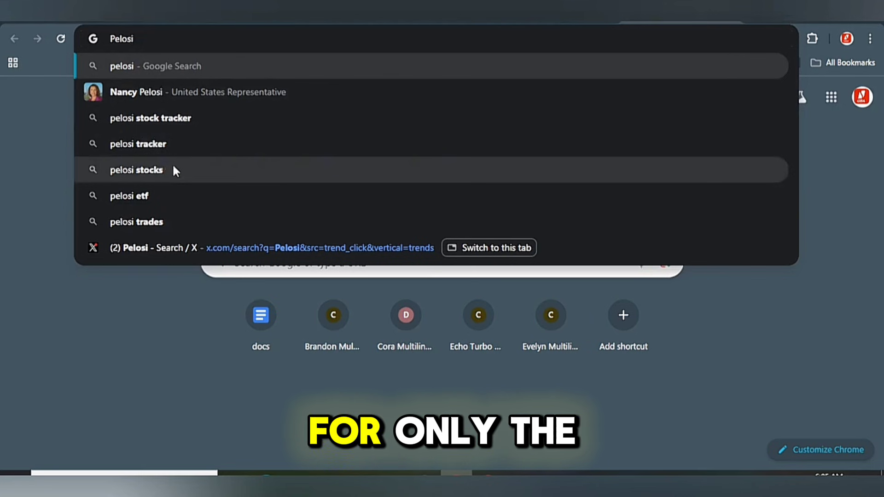
key(Return)
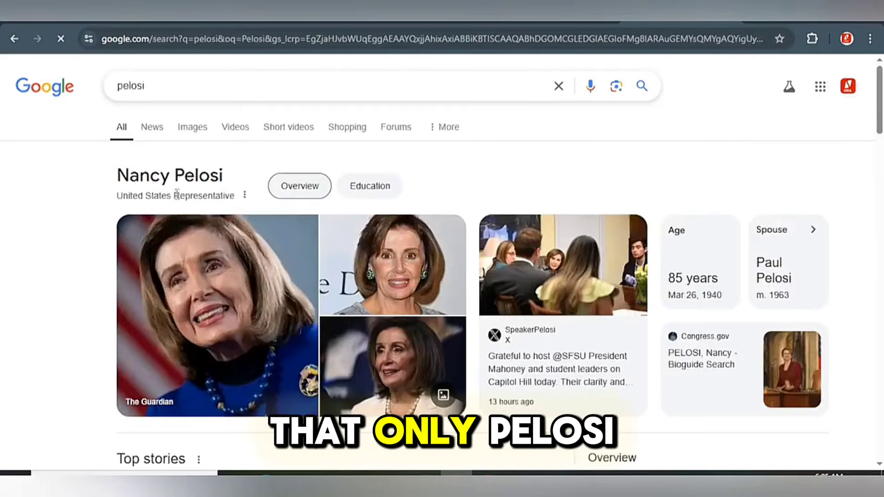
drag(167, 175, 93, 174)
click(97, 175)
scroll(541, 351, down, 20)
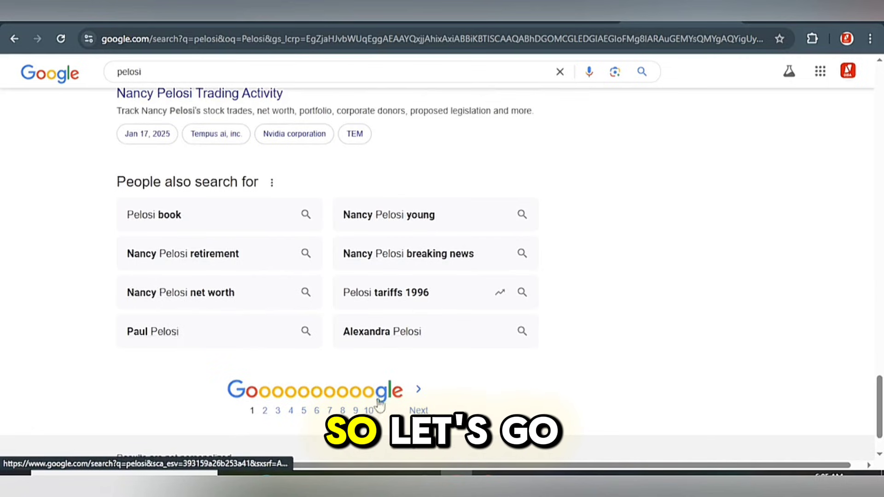
scroll(292, 266, up, 5)
Search Google for the suggested phrase "pelosi ai stock", look through the results, and copy the phrase.
click(161, 74)
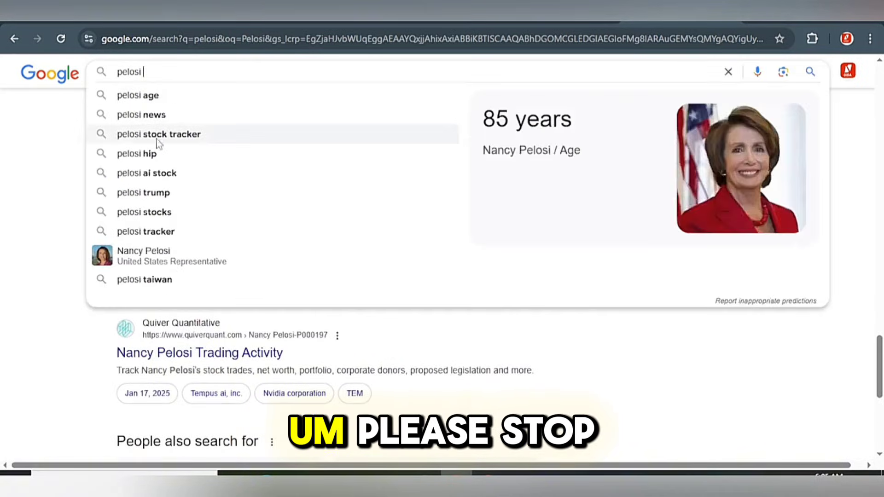
click(152, 173)
scroll(358, 252, down, 10)
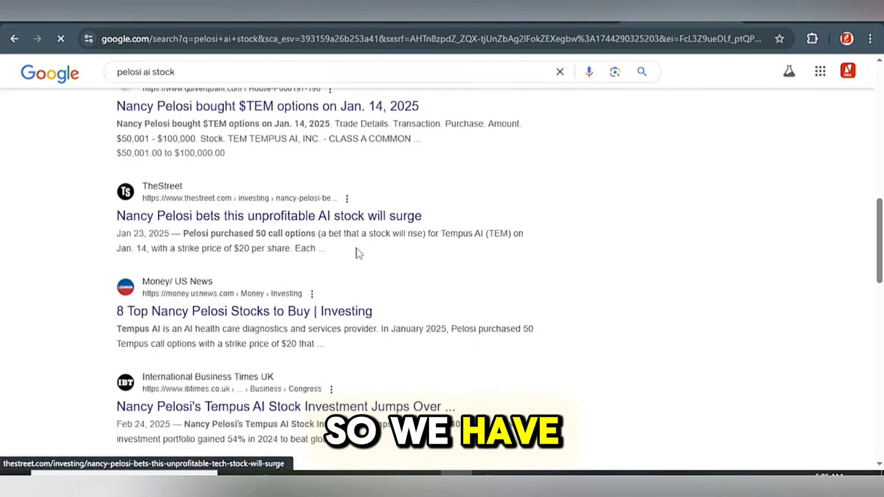
scroll(357, 253, down, 10)
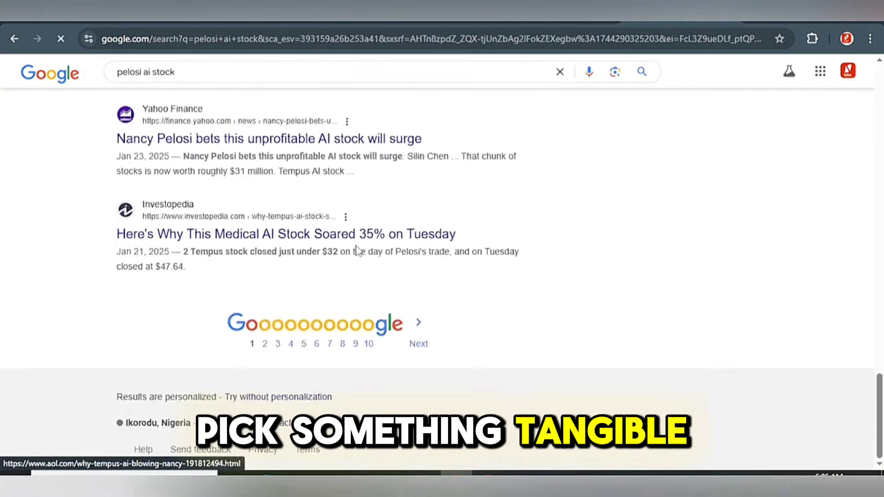
scroll(357, 251, up, 15)
scroll(358, 250, up, 12)
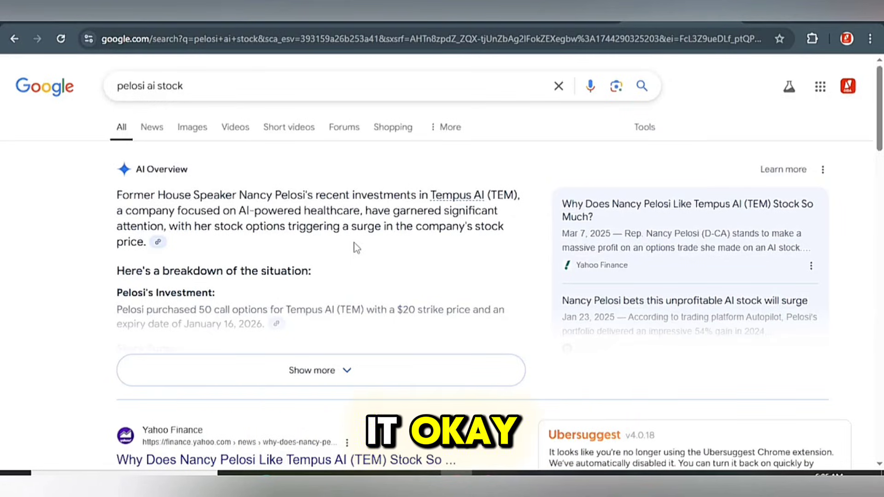
right_click(147, 87)
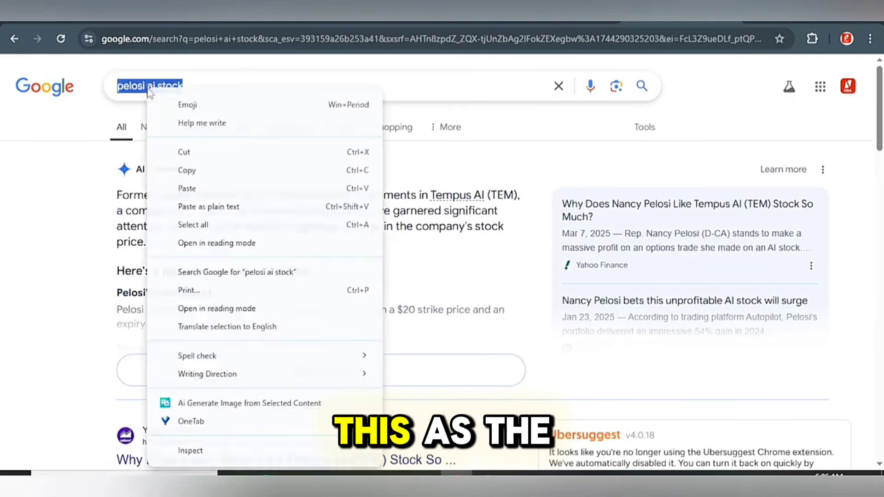
click(206, 172)
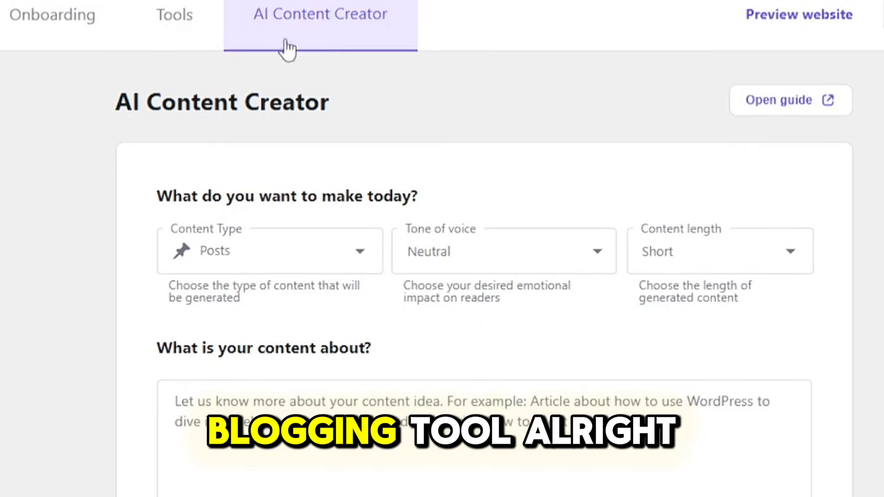
In the AI Content Creator, keep the tone of voice Neutral and set the content length to Long.
scroll(299, 138, down, 2)
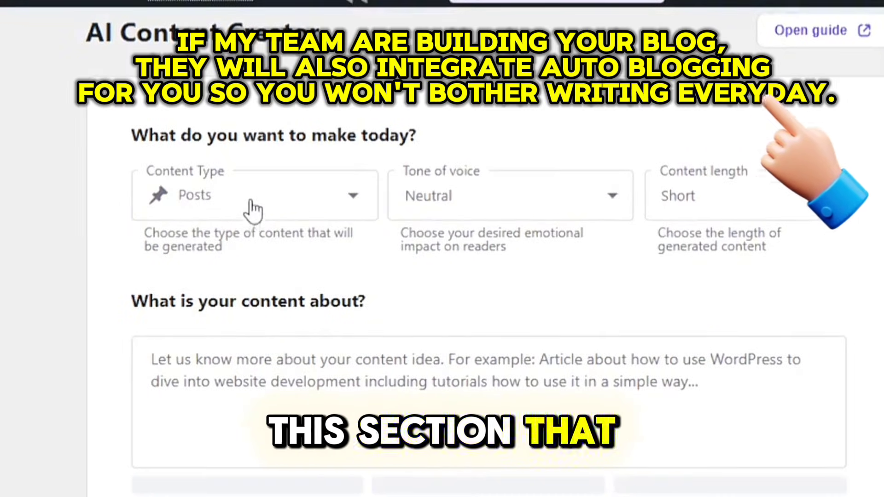
click(502, 210)
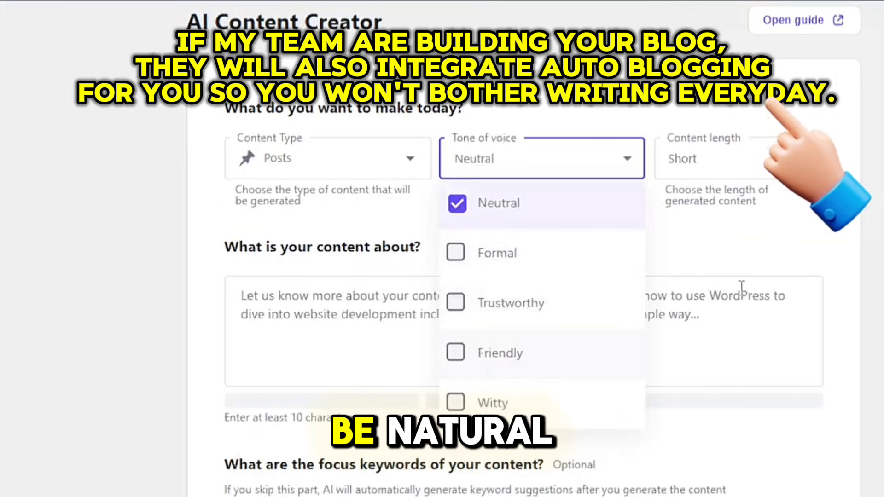
click(732, 242)
click(712, 164)
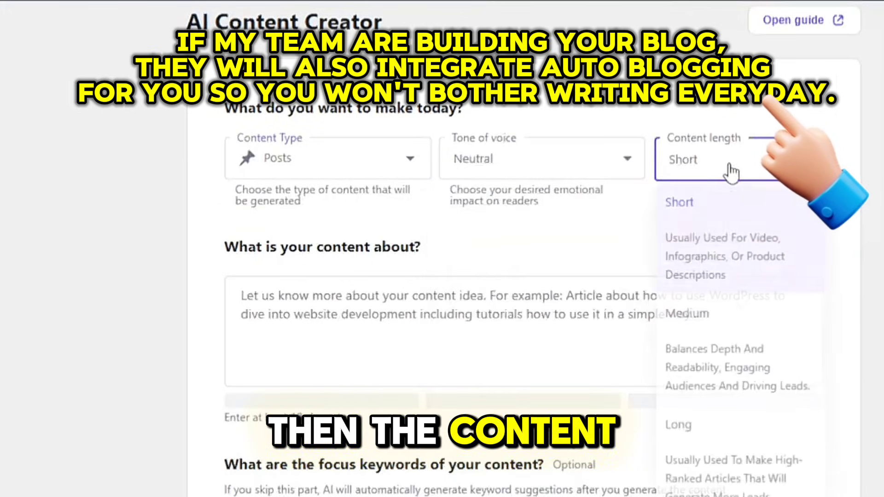
click(711, 433)
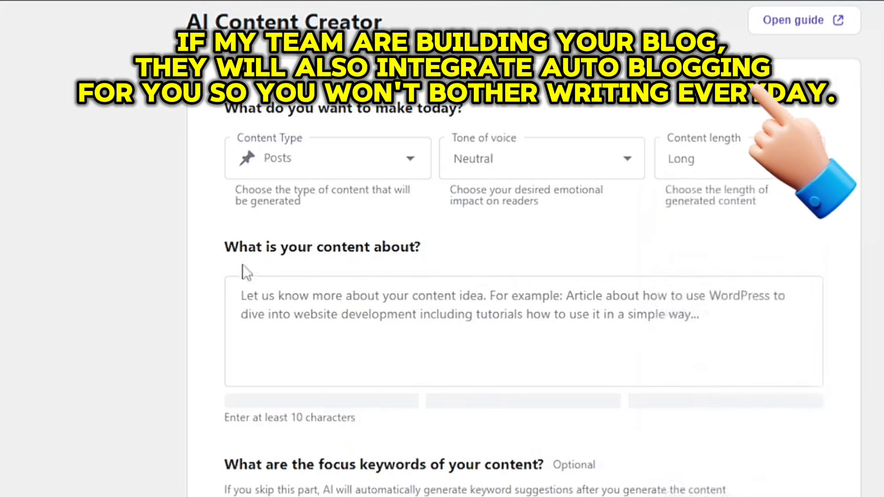
Fill in the content main idea with "about pelosi. pelosi ai stock." using the copied keyword phrase.
drag(211, 240, 446, 240)
click(300, 301)
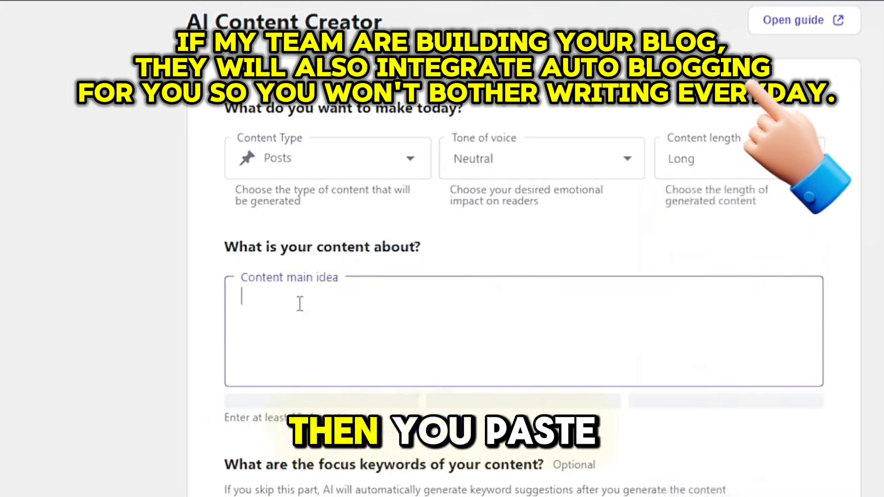
right_click(300, 302)
click(360, 316)
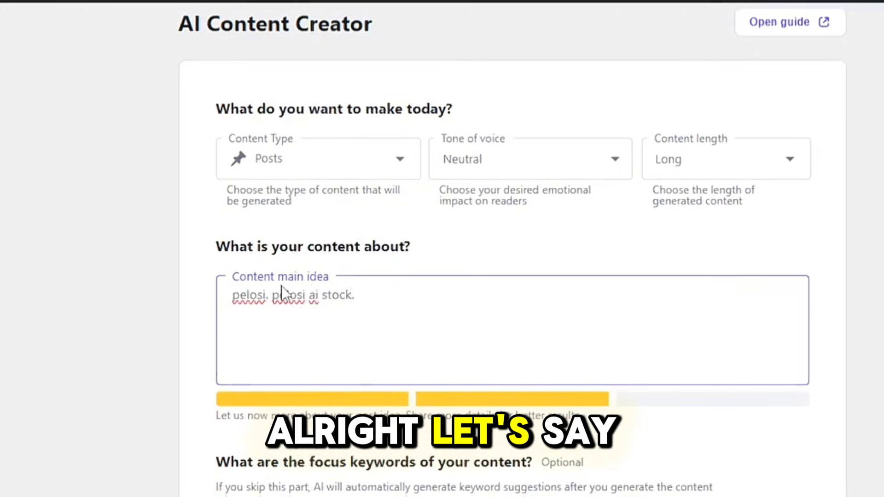
text(abpelosi )
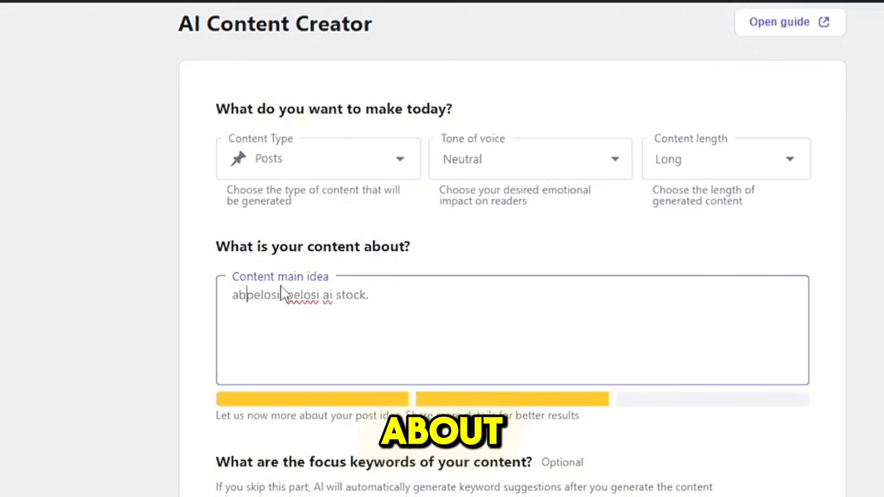
text(out)
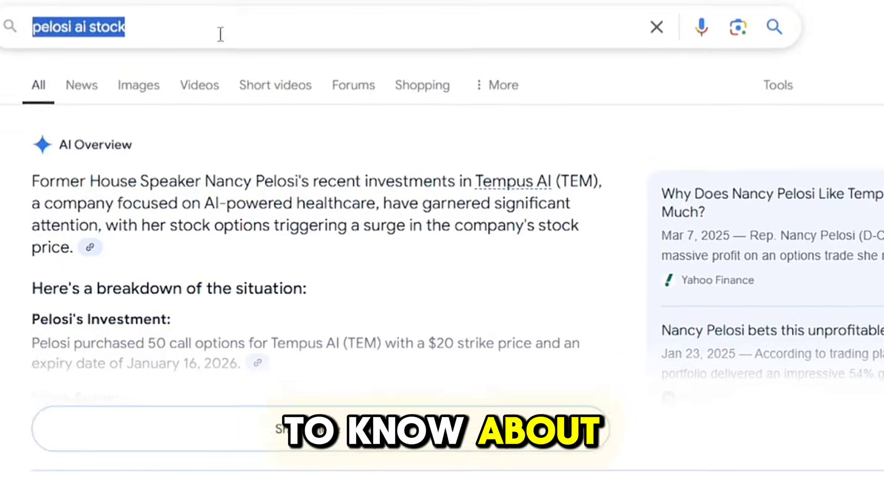
Back in Google, shorten the query to "pelosi" and search for the suggestion "pelosi nvidia".
click(221, 30)
key(BackSpace)
key(BackSpace)
key(BackSpace)
key(BackSpace)
key(BackSpace)
key(BackSpace)
key(BackSpace)
key(BackSpace)
key(BackSpace)
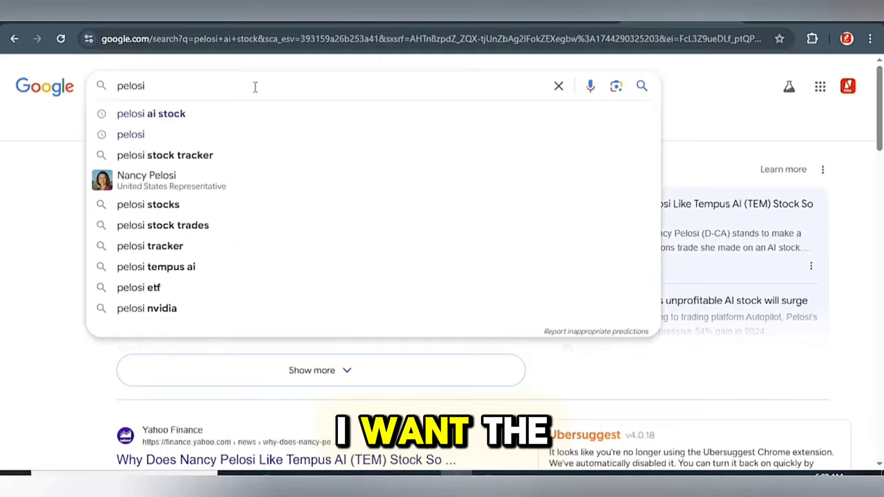
click(172, 313)
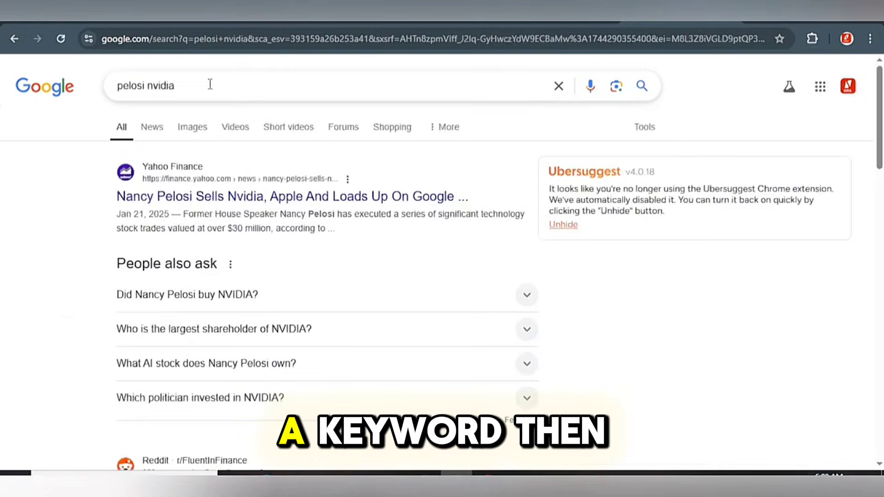
Copy "pelosi nvidia" from the Google query and append it to the content main idea.
drag(207, 84, 79, 100)
right_click(153, 87)
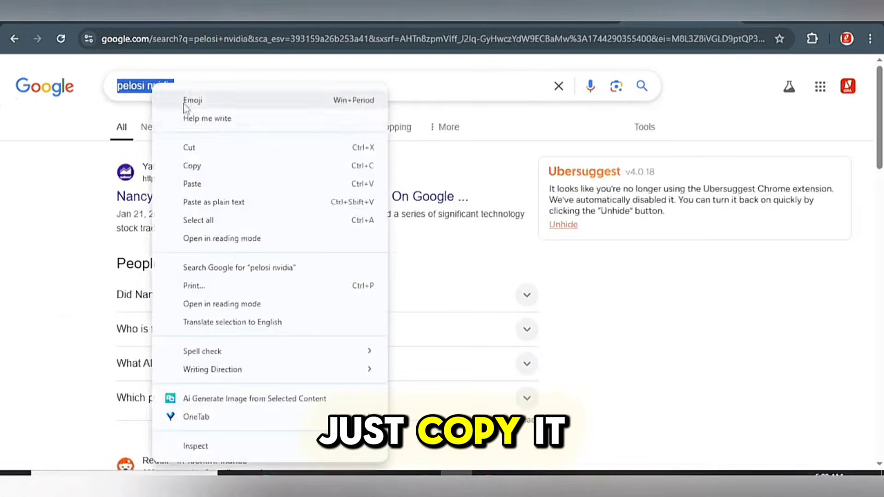
click(212, 166)
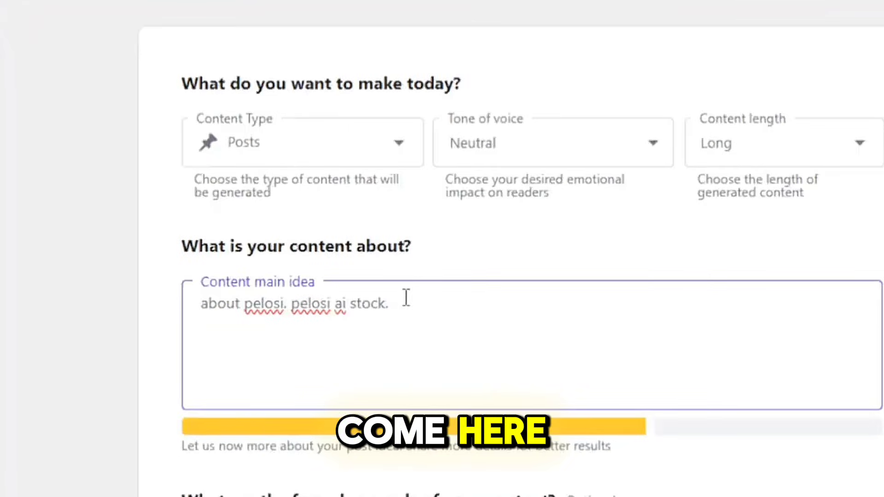
right_click(305, 335)
click(483, 323)
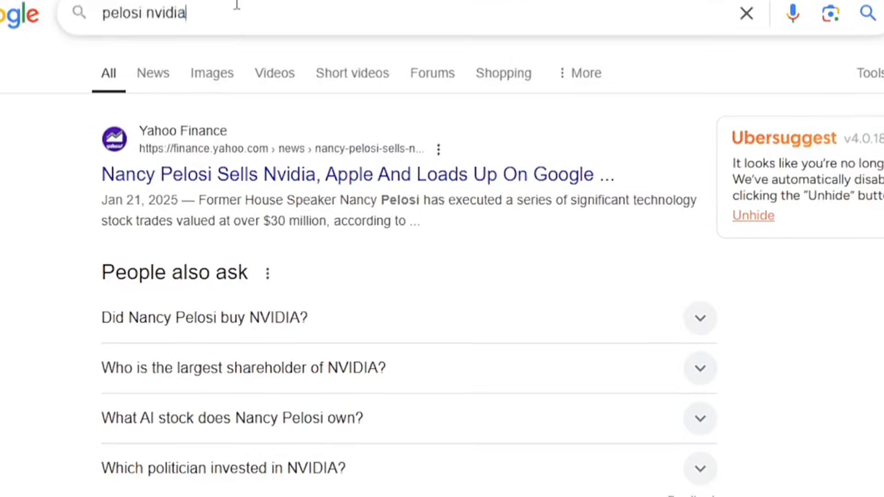
Search Google for the suggestion "pelosi stock tracker", copy the phrase, and append it to the content main idea.
key(BackSpace)
key(BackSpace)
key(BackSpace)
key(BackSpace)
key(BackSpace)
key(BackSpace)
key(BackSpace)
click(192, 146)
triple_click(137, 18)
right_click(137, 20)
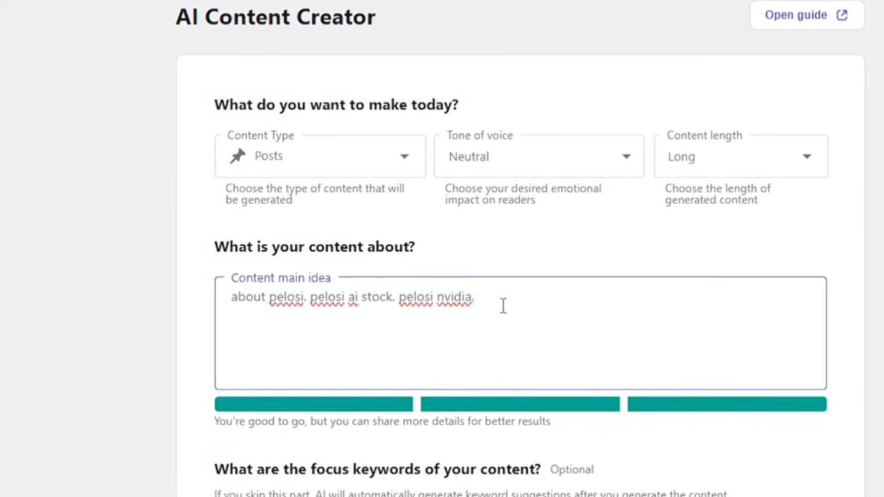
key(ctrl+v)
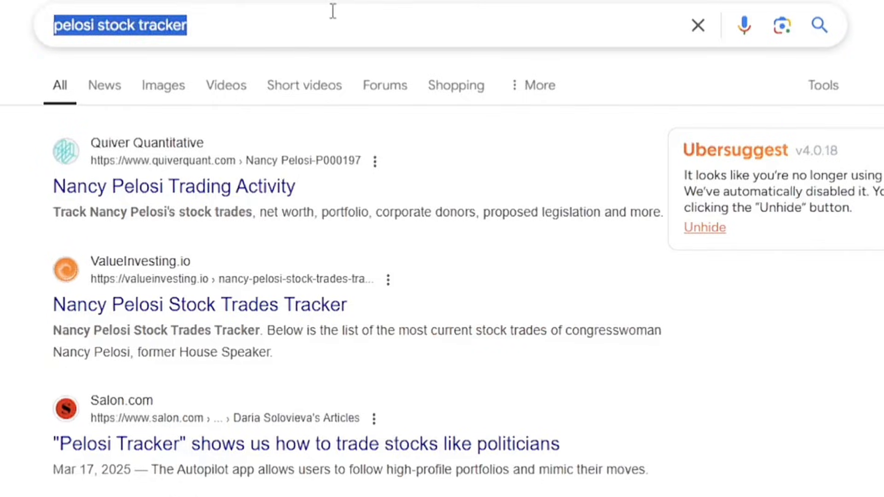
Search Google for the suggestion "pelosi stock trades" and append that phrase to the content main idea.
click(331, 10)
key(BackSpace)
key(BackSpace)
key(BackSpace)
key(BackSpace)
key(BackSpace)
key(BackSpace)
key(BackSpace)
key(BackSpace)
key(BackSpace)
key(BackSpace)
key(BackSpace)
key(BackSpace)
key(BackSpace)
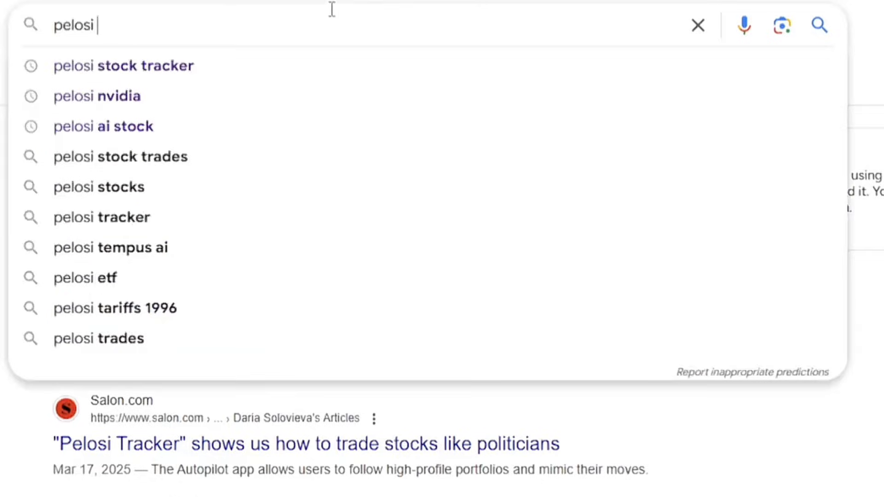
click(211, 162)
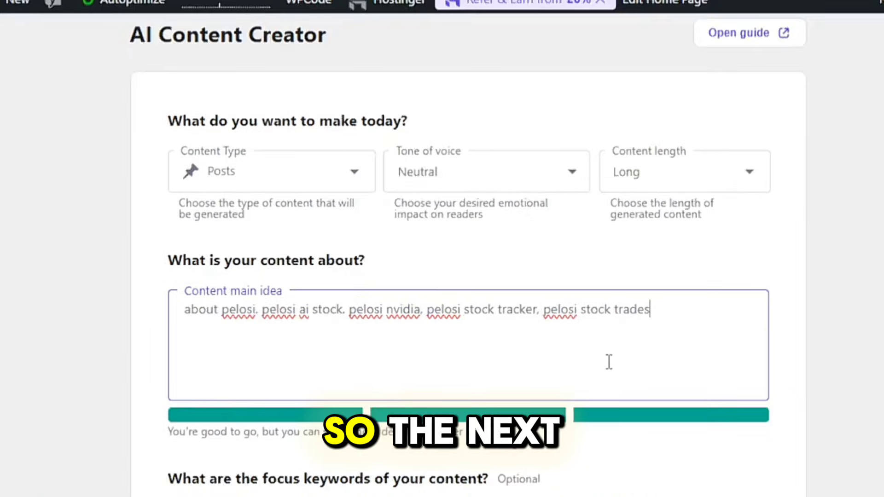
Copy the entire content main idea text into the focus keywords field and create the content.
scroll(737, 363, down, 3)
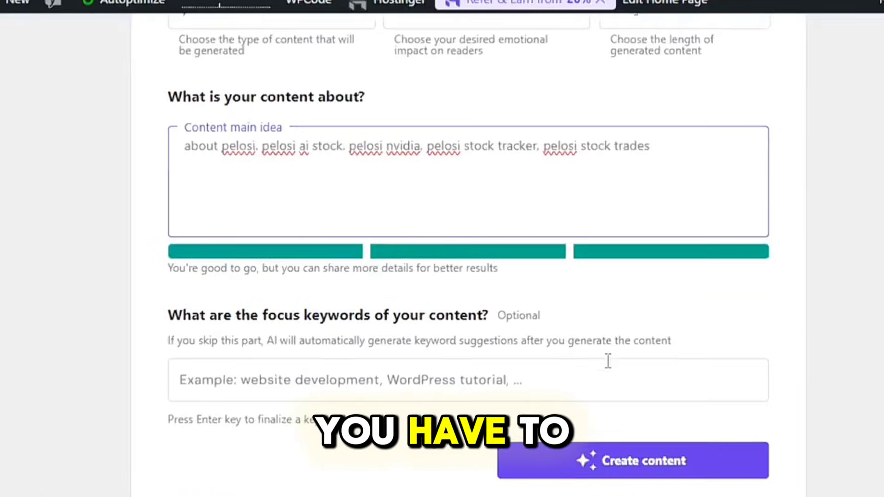
drag(711, 147, 279, 118)
right_click(308, 147)
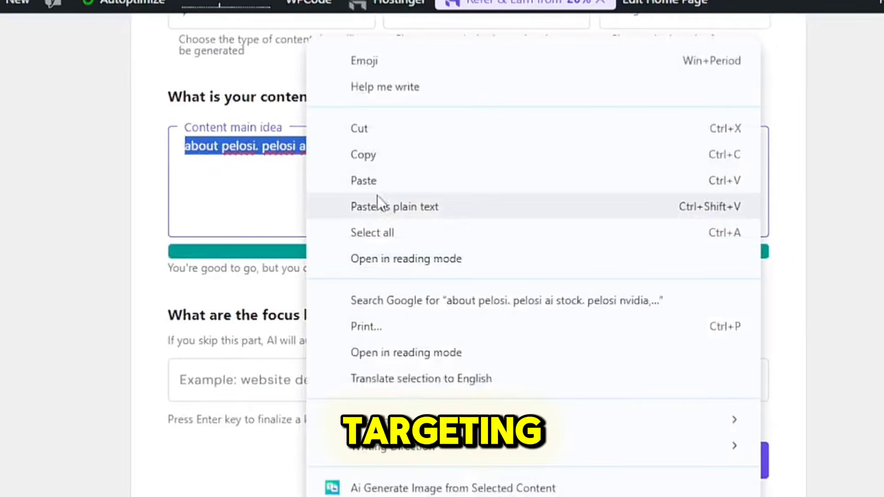
click(389, 153)
click(290, 373)
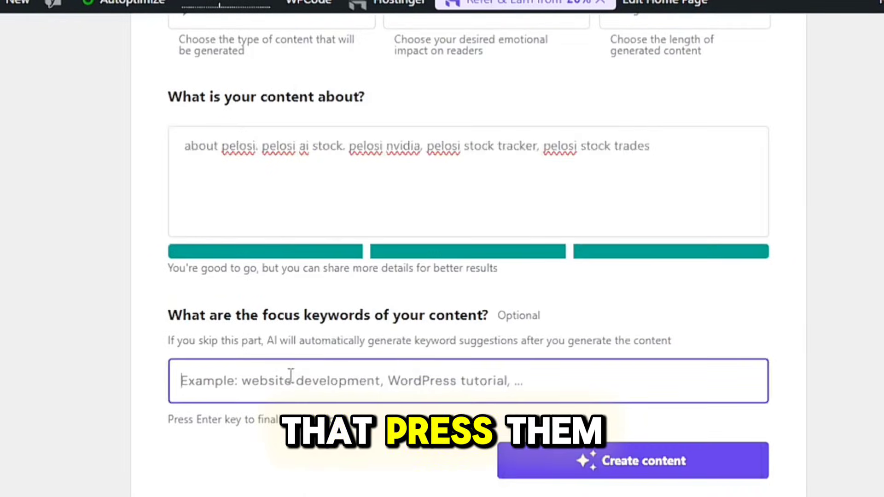
right_click(296, 387)
click(378, 129)
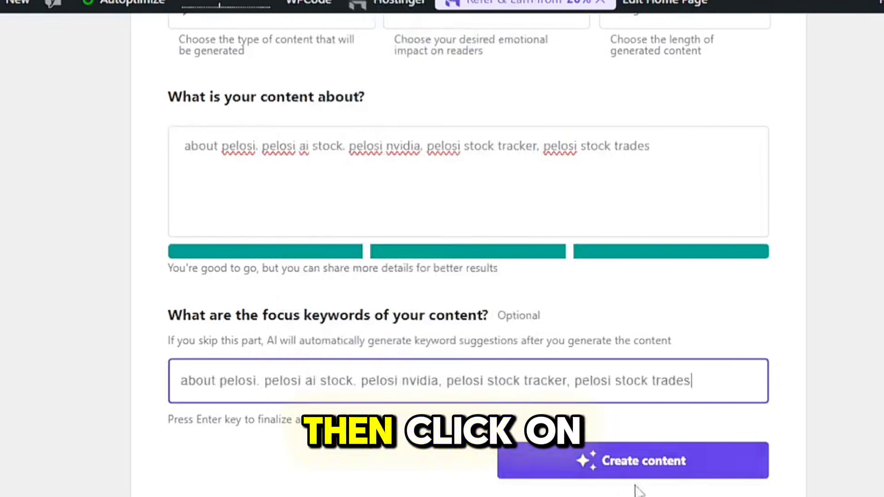
click(609, 460)
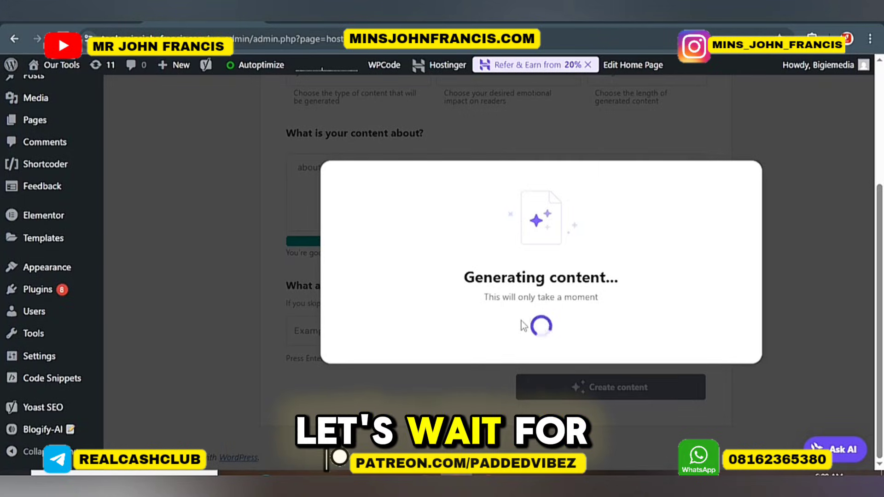
Review the generated post's keywords, meta description, AI-generated image and article text.
drag(461, 288, 659, 255)
click(692, 292)
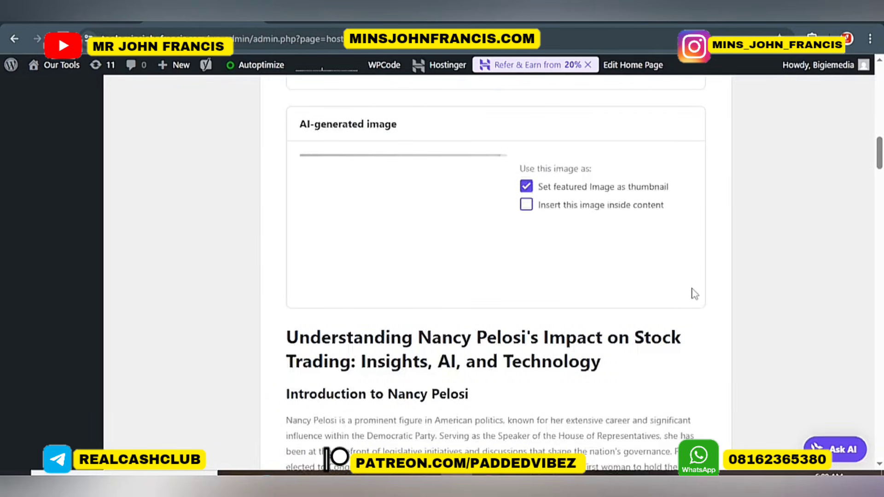
scroll(623, 302, up, 10)
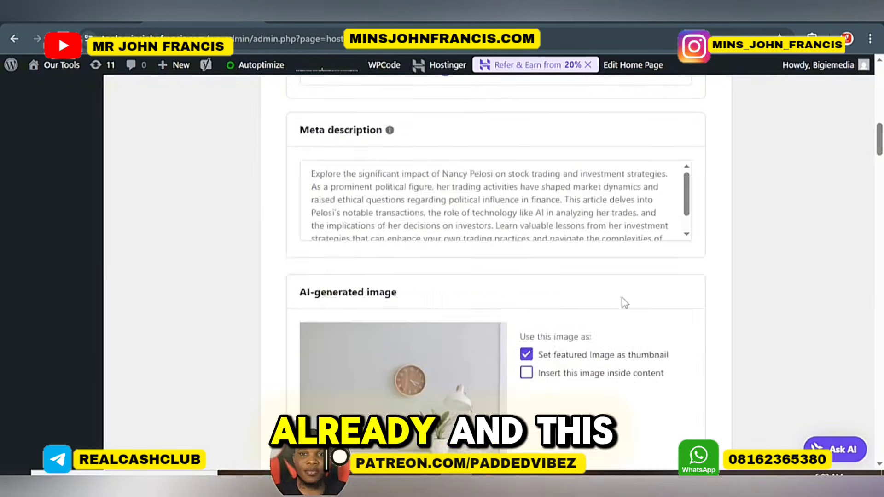
scroll(623, 296, down, 3)
scroll(623, 297, up, 4)
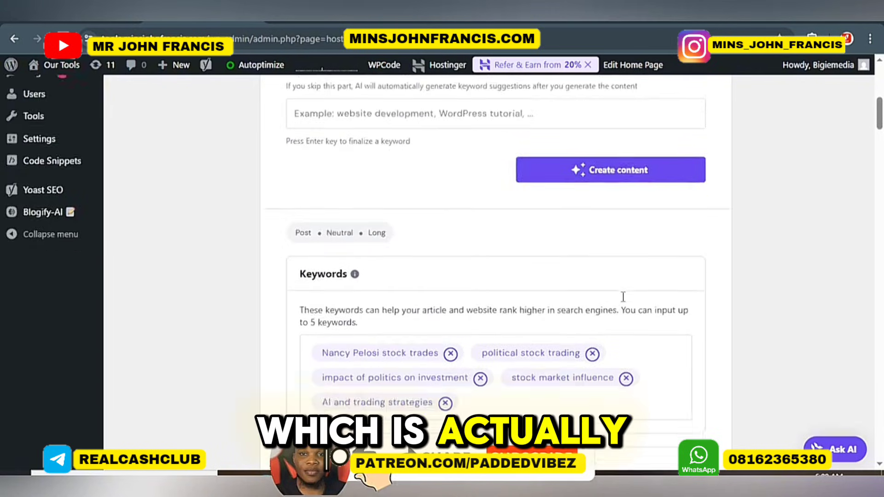
scroll(623, 297, down, 5)
scroll(309, 266, down, 2)
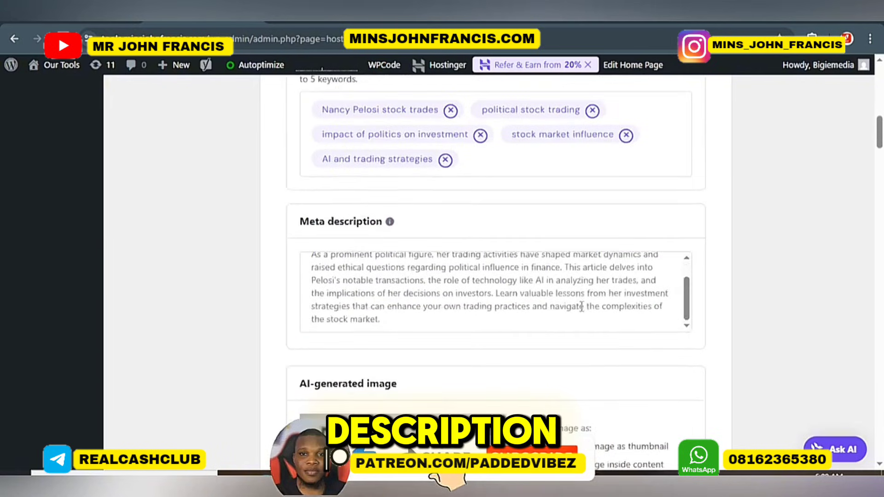
scroll(344, 289, down, 15)
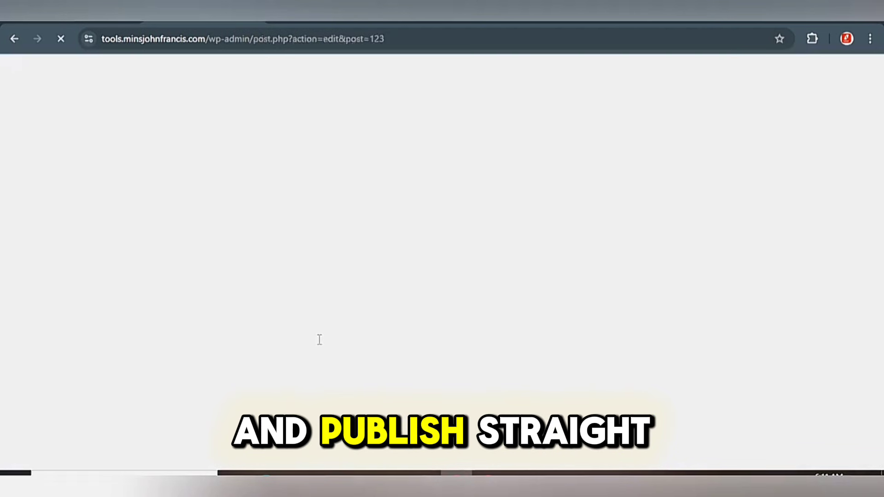
Delete the heading "Introduction to Nancy Pelosi" from the start of the post body.
scroll(244, 203, down, 5)
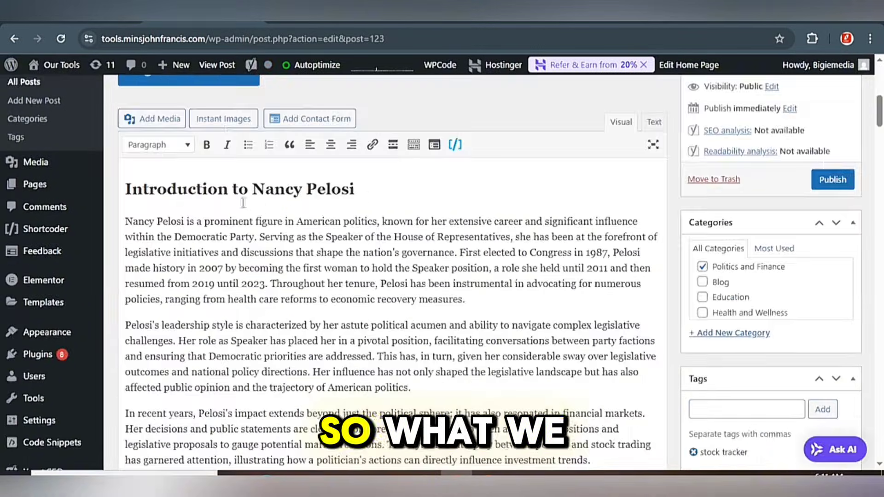
drag(371, 197, 124, 194)
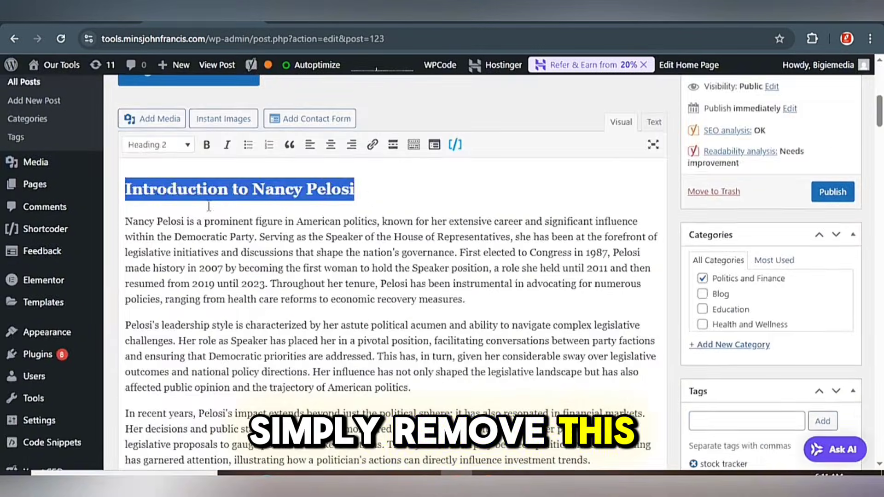
key(BackSpace)
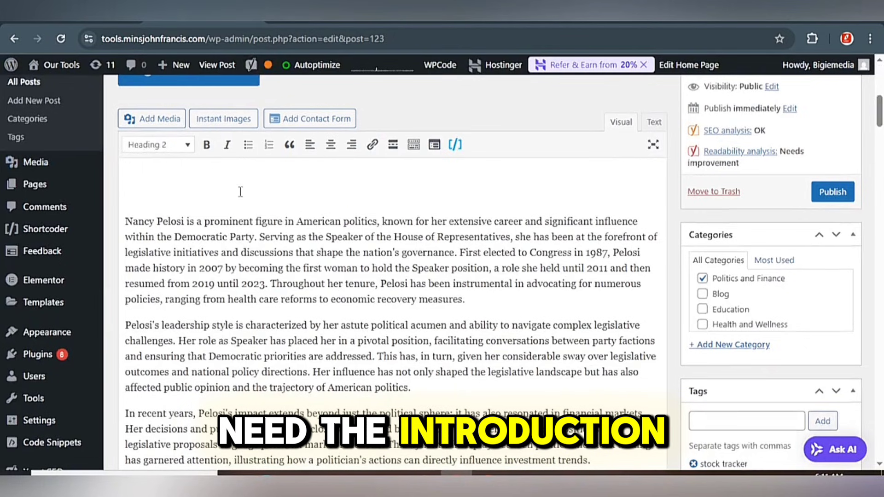
Search Unsplash for "stocks" as the featured image and choose the photo of a hand pointing at a smartphone before trading screens.
scroll(151, 213, down, 10)
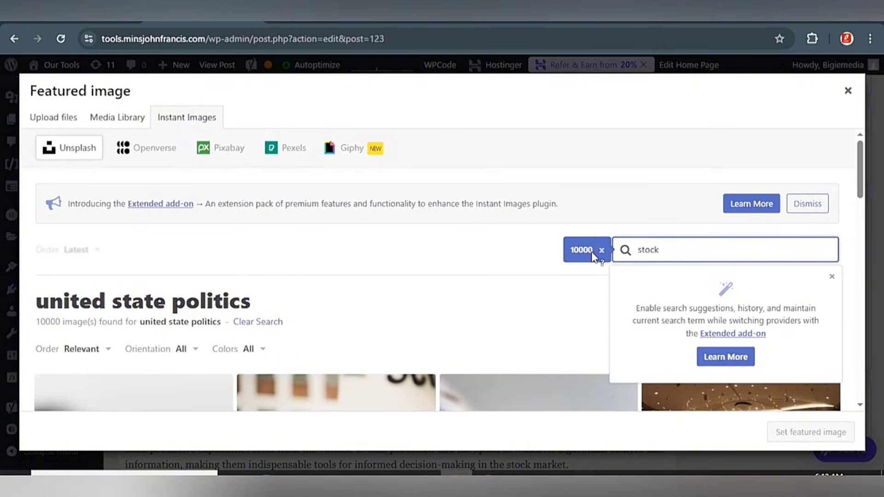
key(Return)
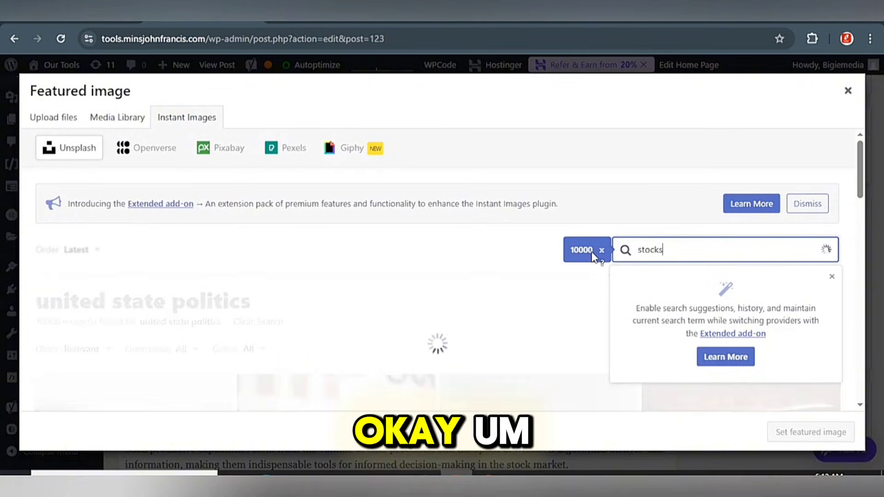
scroll(375, 282, down, 5)
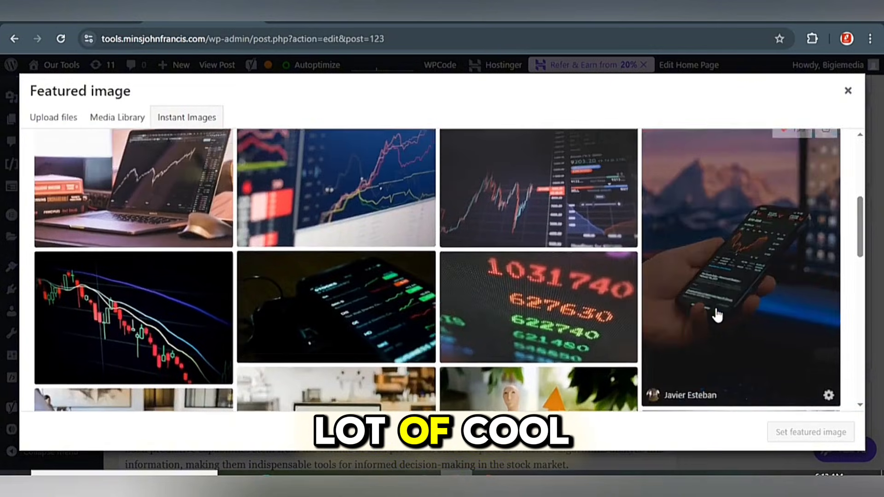
scroll(714, 313, down, 4)
scroll(698, 296, down, 7)
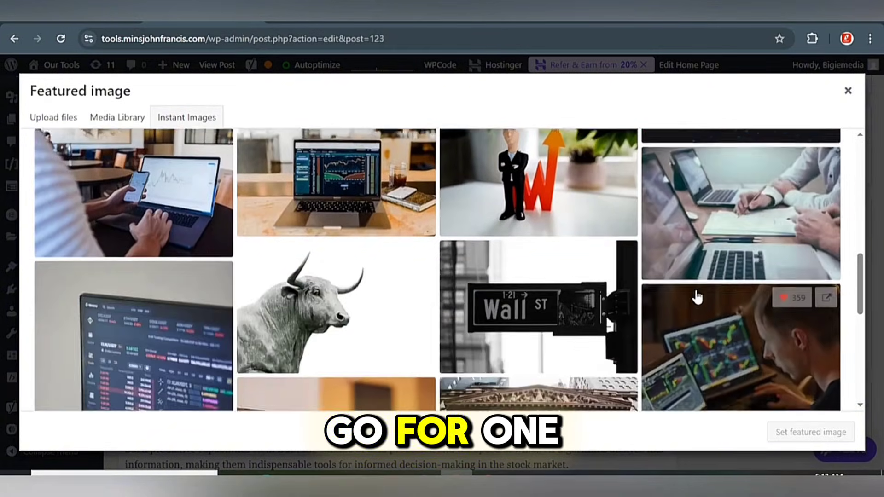
scroll(695, 295, down, 2)
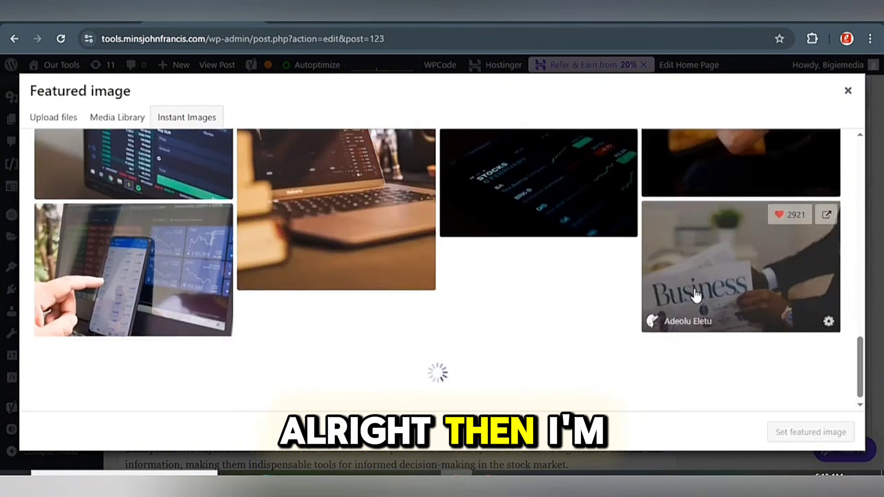
scroll(106, 368, up, 2)
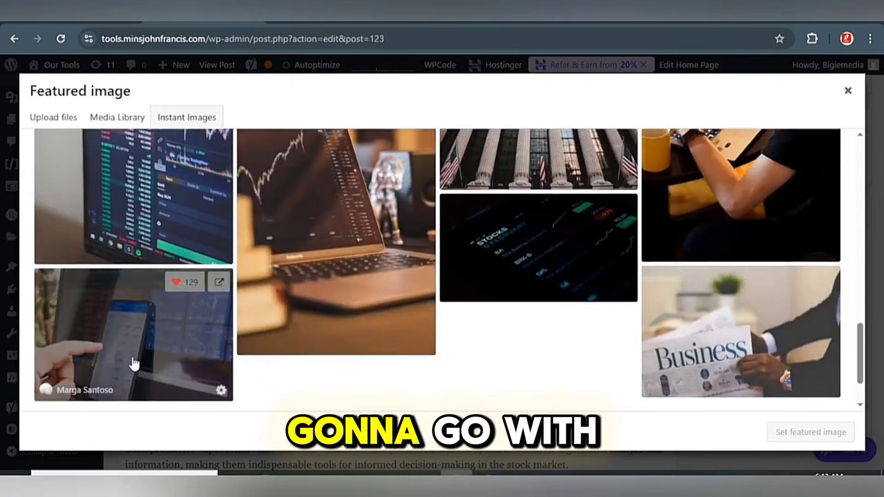
click(132, 363)
scroll(488, 382, down, 2)
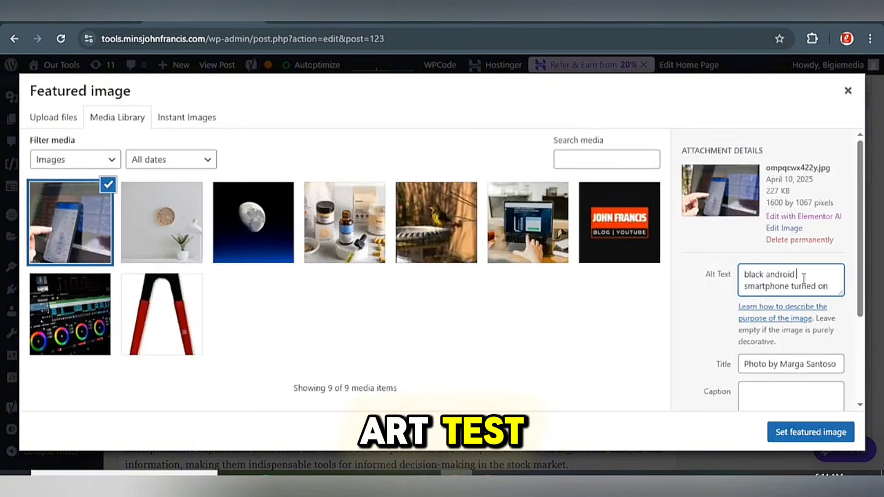
Copy "pelosi stock trades" from the Google query and replace the selected image's alt text with it.
triple_click(788, 282)
right_click(785, 281)
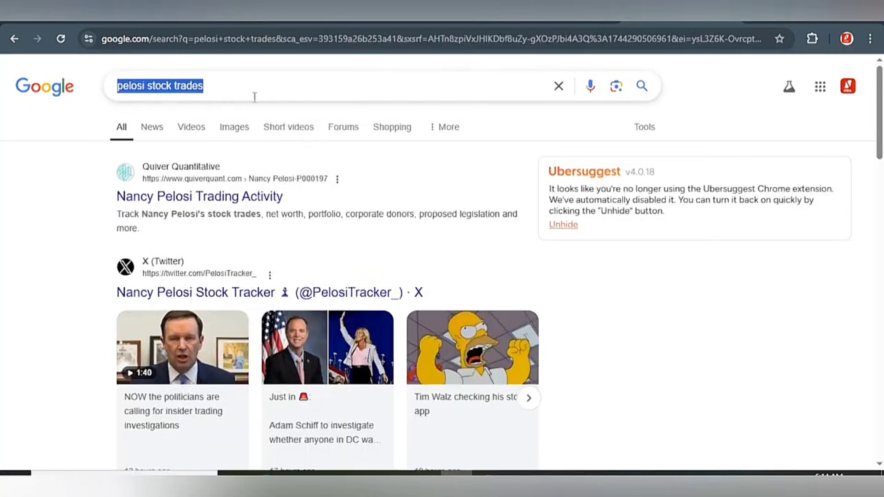
right_click(166, 88)
click(203, 112)
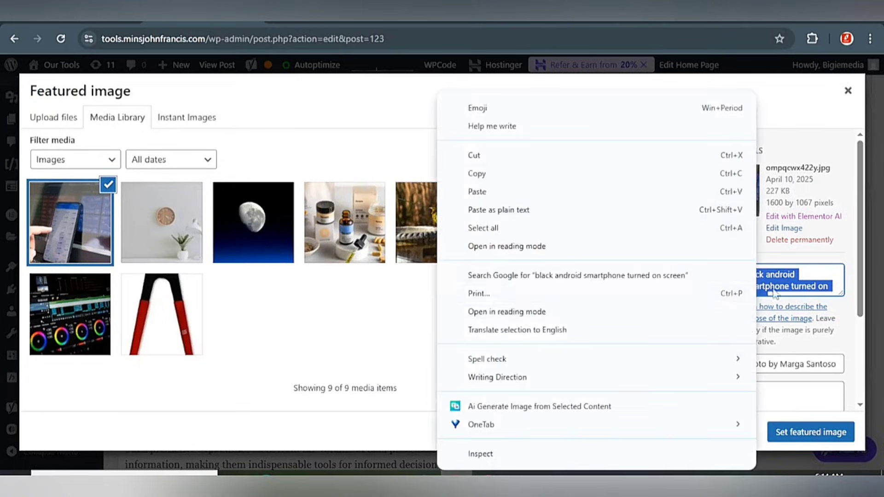
click(540, 196)
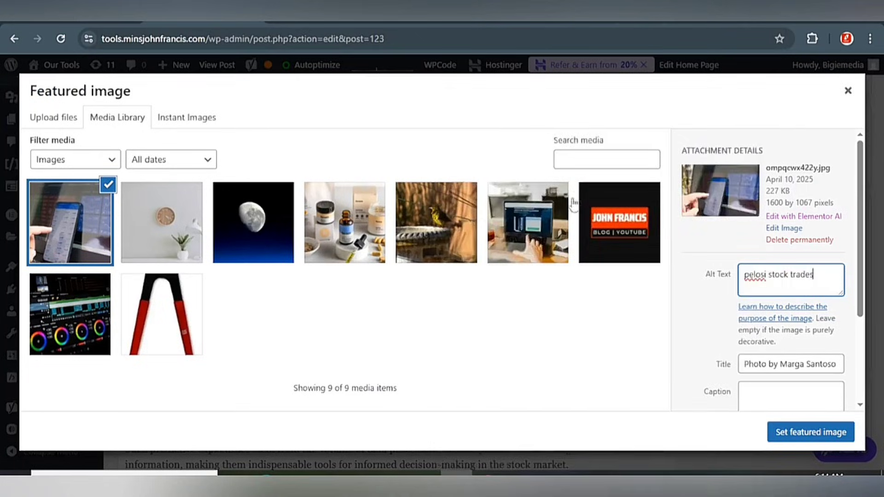
Extend the alt text to "pelosi stock trades, pelosi stock, pelosi" and set the photo as the post's featured image.
right_click(808, 282)
click(747, 287)
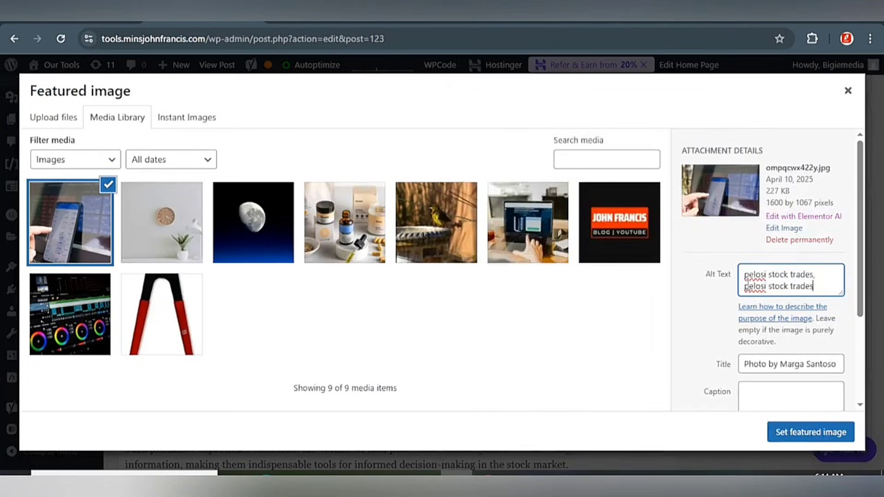
right_click(803, 288)
click(726, 291)
key(BackSpace)
key(BackSpace)
key(BackSpace)
key(BackSpace)
key(BackSpace)
key(BackSpace)
click(849, 336)
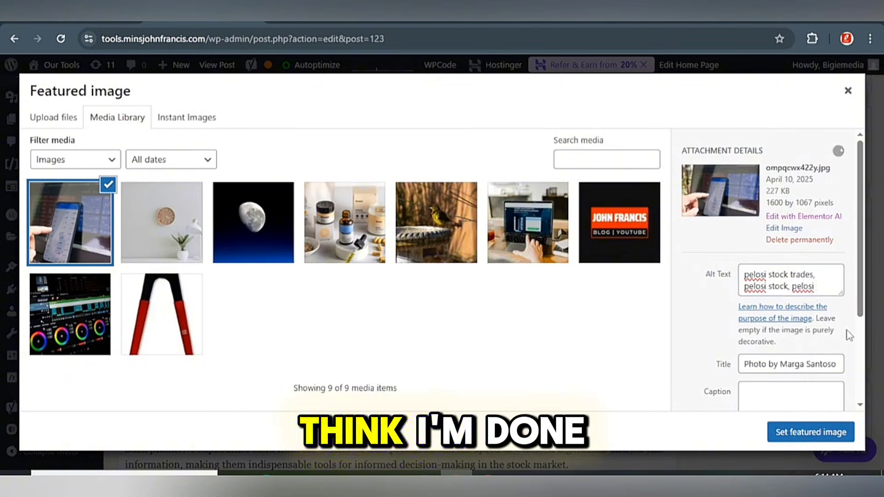
click(810, 432)
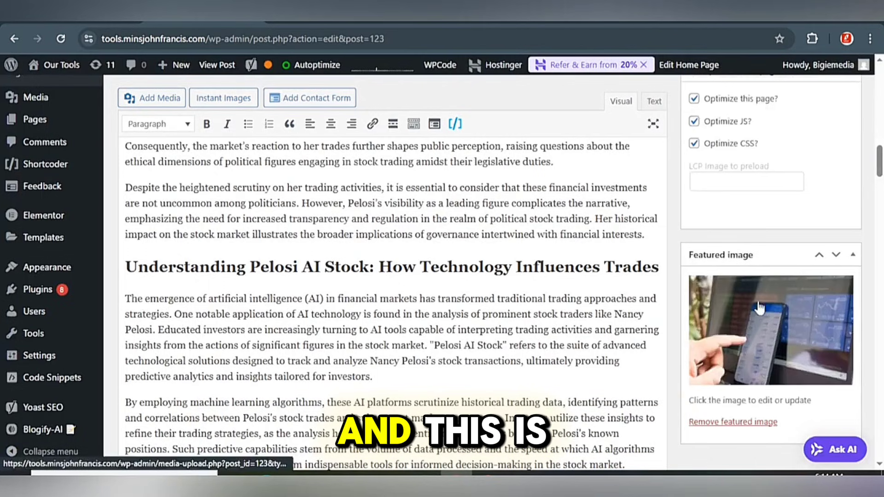
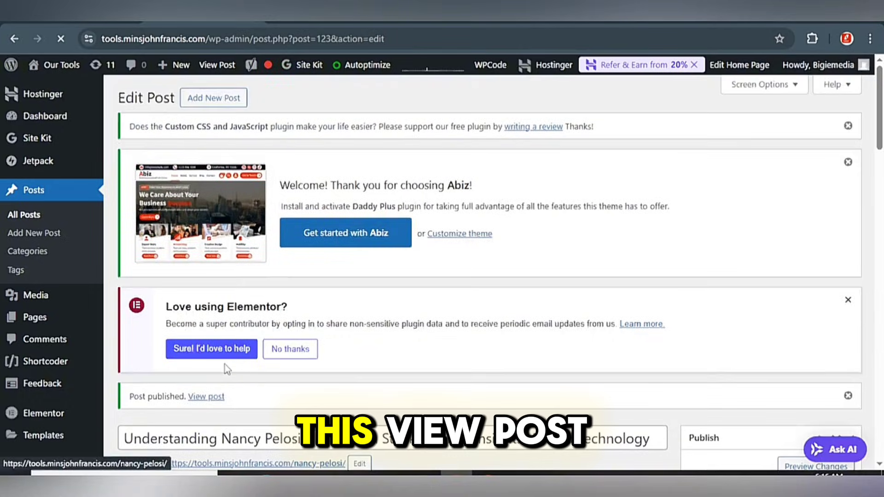
View the published Pelosi post on the live site and look through its featured image and article text.
click(212, 379)
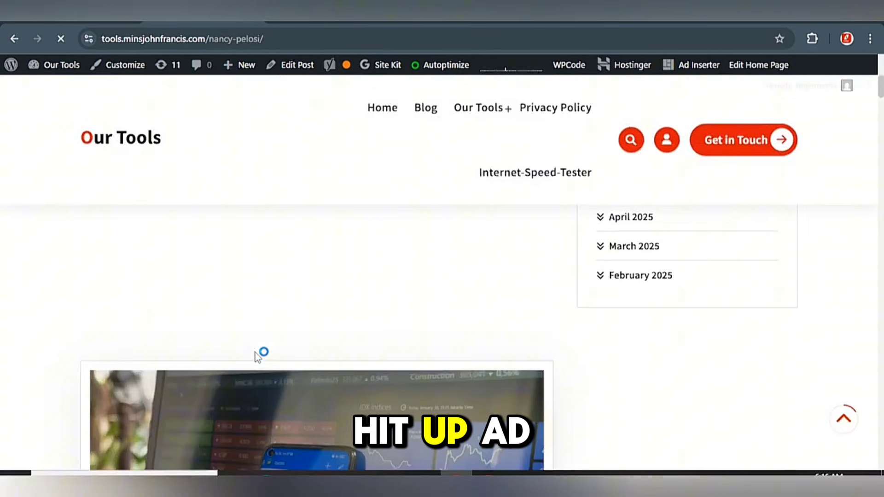
scroll(257, 357, down, 5)
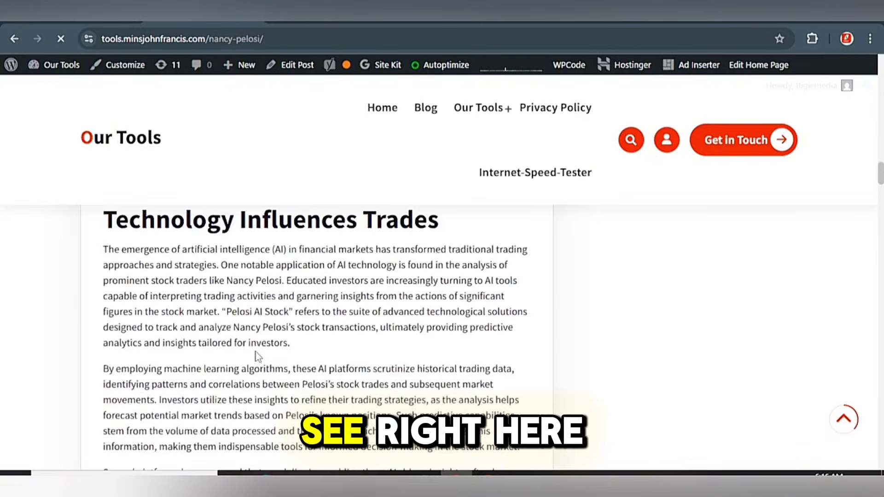
scroll(257, 357, down, 5)
scroll(257, 356, up, 10)
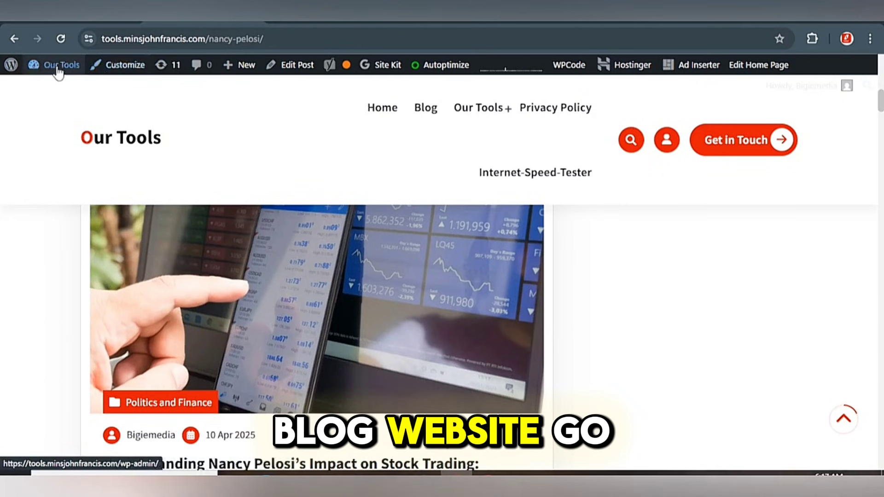
Return to the site's admin dashboard, open the Jetpack settings and look over the Security options.
click(49, 88)
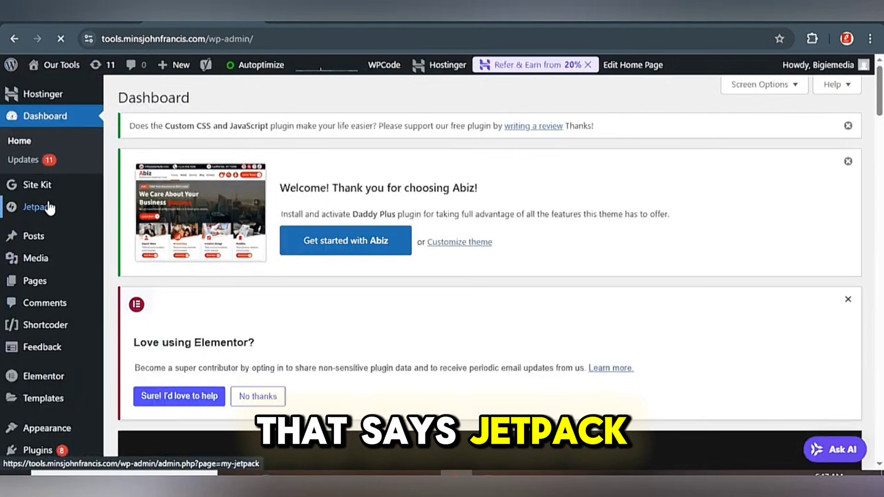
mouse_move(44, 211)
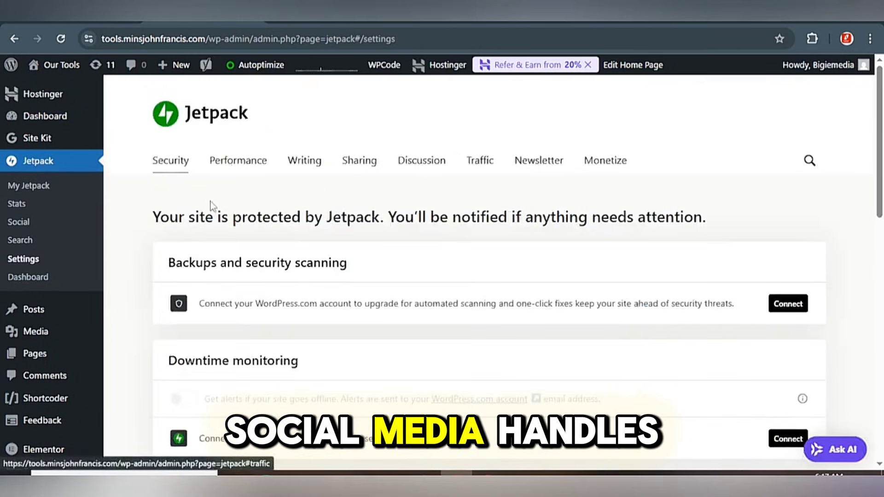
scroll(239, 266, down, 1)
scroll(239, 266, down, 10)
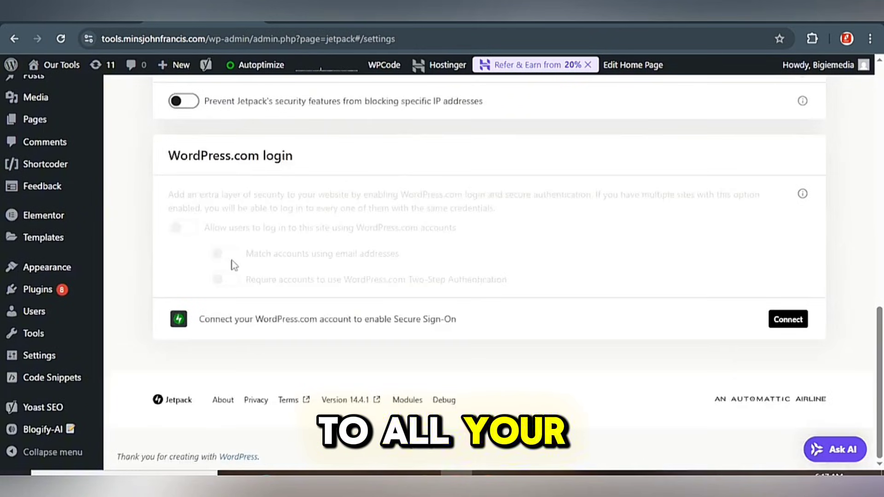
scroll(231, 261, up, 5)
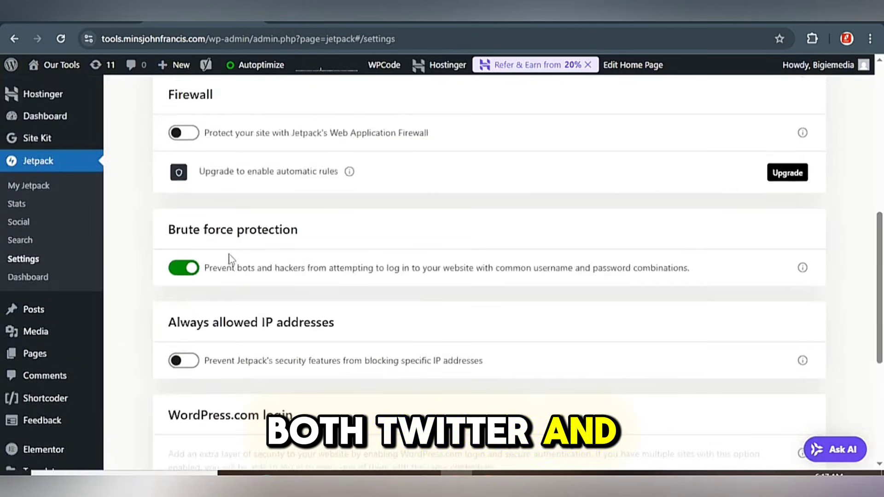
scroll(268, 221, up, 6)
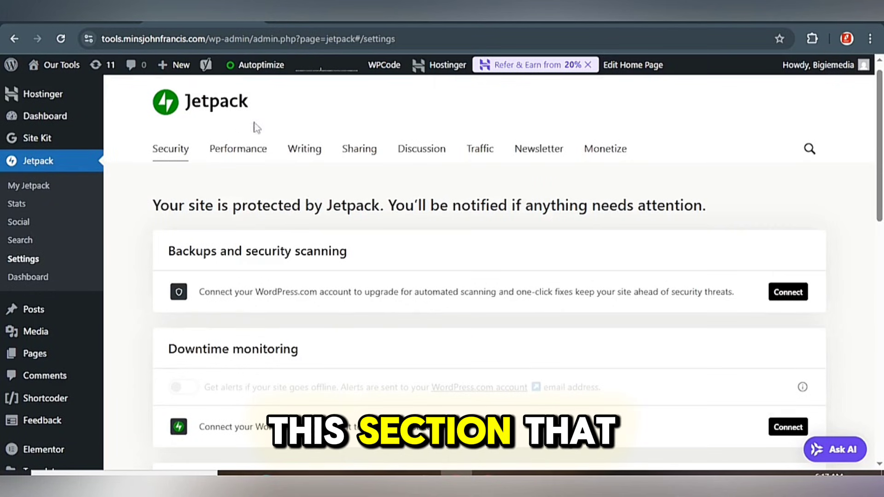
Look over the Jetpack Traffic settings, including the related posts options and their preview.
click(480, 159)
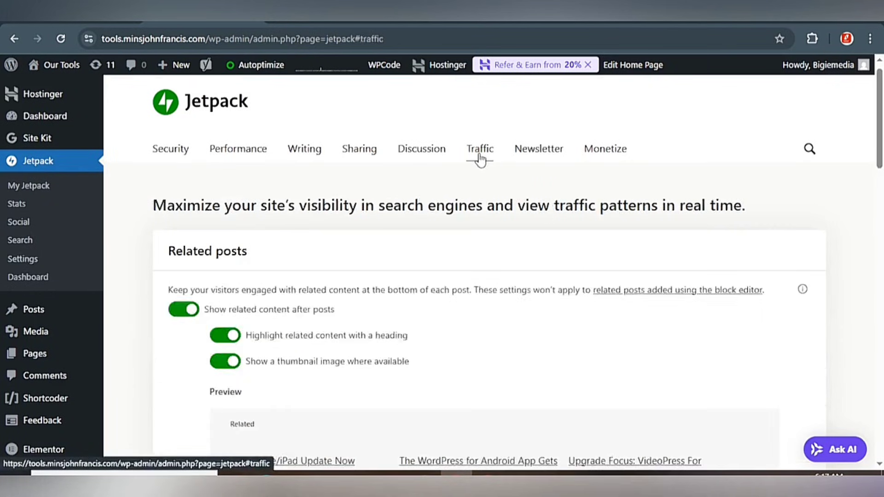
scroll(351, 247, down, 7)
scroll(314, 253, up, 3)
scroll(314, 252, up, 1)
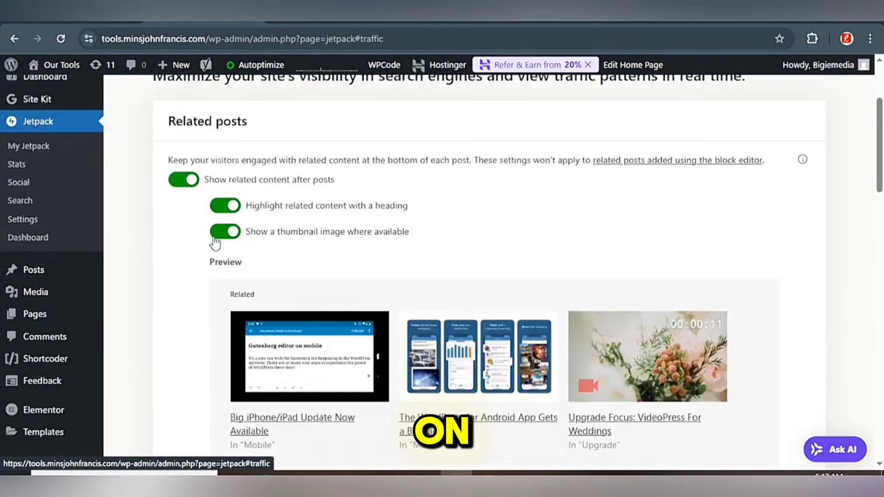
scroll(397, 260, down, 5)
scroll(396, 259, up, 8)
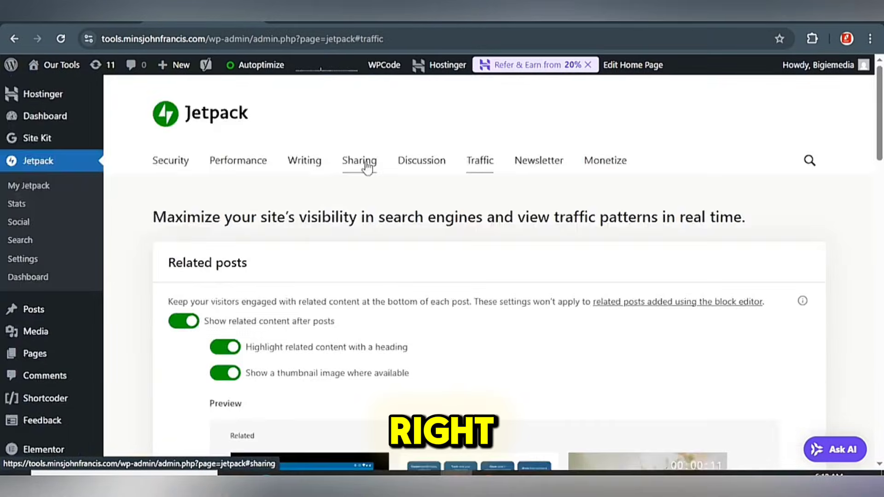
In the Jetpack Sharing settings, enable both sharing buttons and Like buttons for posts and pages.
click(366, 163)
scroll(373, 295, down, 6)
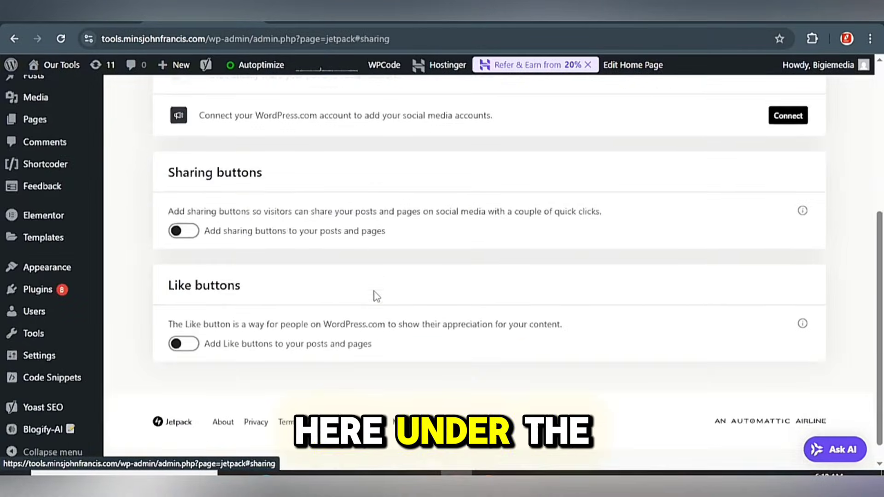
click(184, 231)
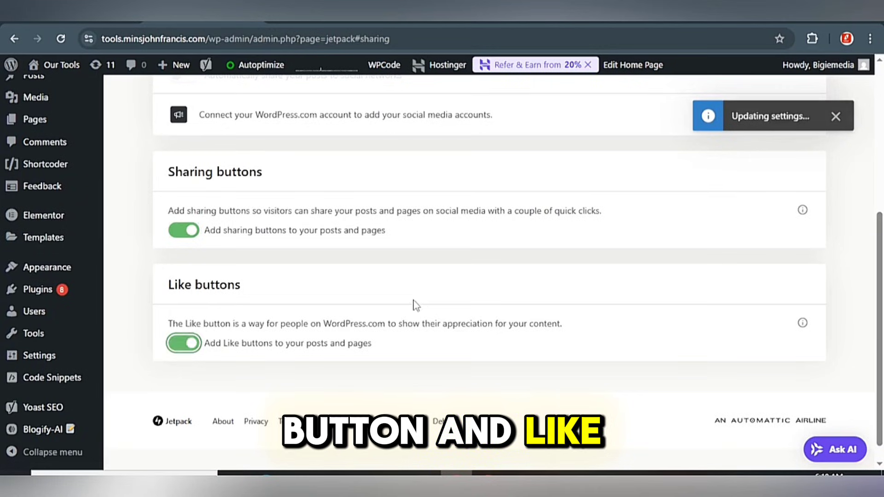
Connect the WordPress.com user account for Jetpack Social, approve the authorization and start with Jetpack Free.
scroll(416, 305, up, 6)
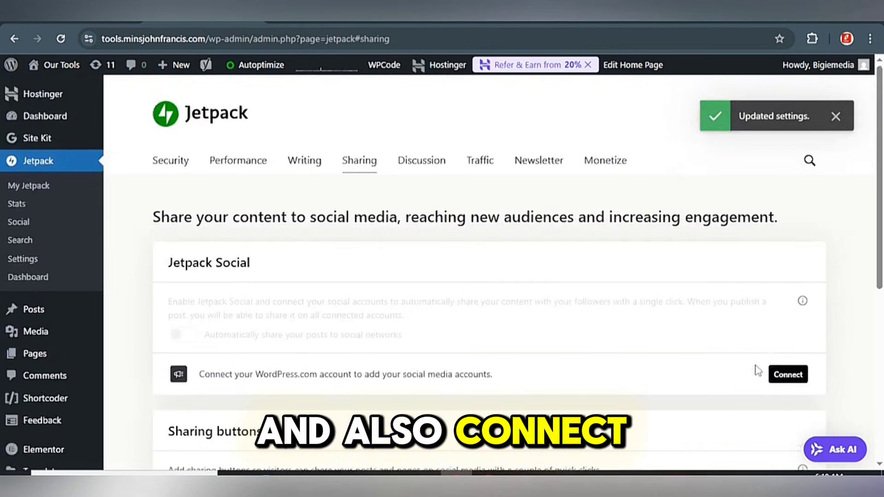
click(795, 378)
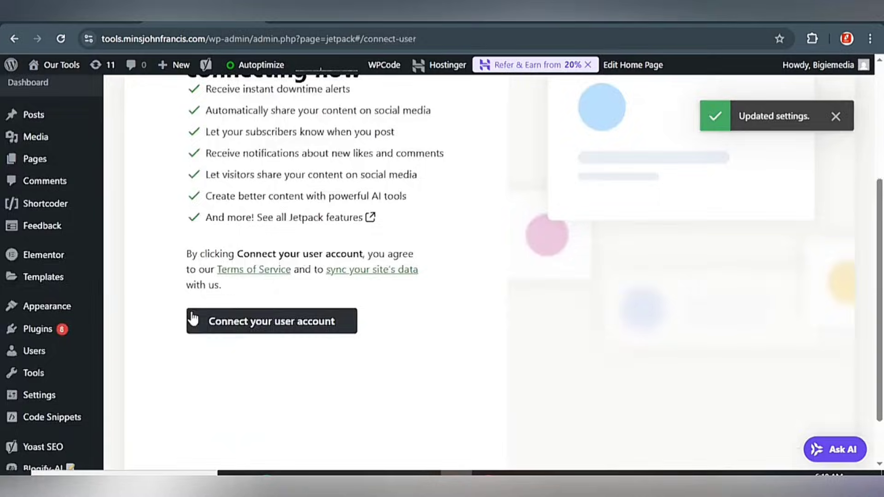
click(273, 320)
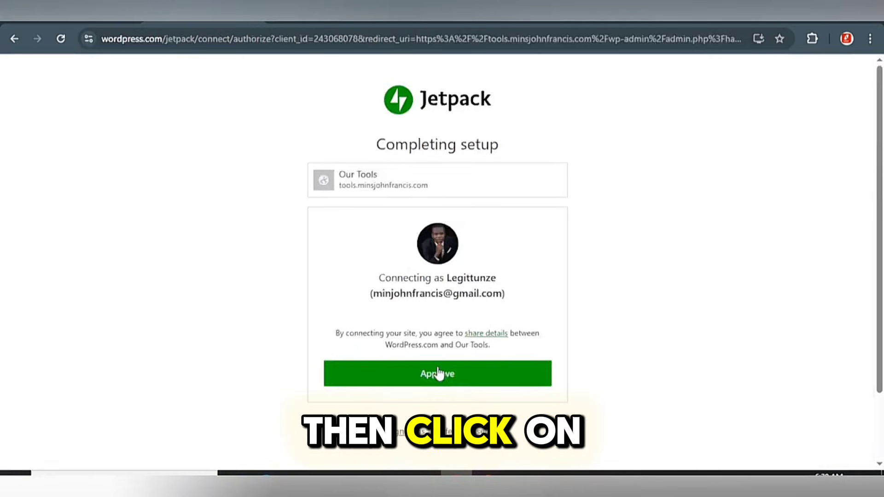
click(438, 374)
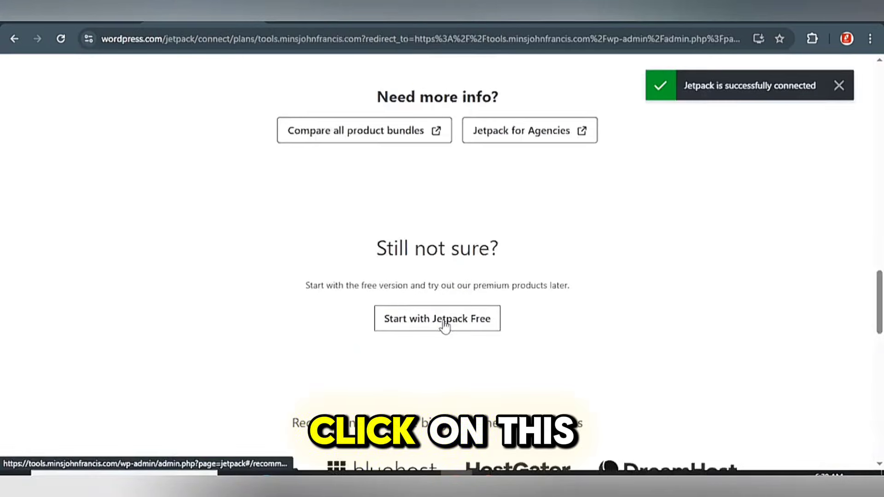
click(444, 325)
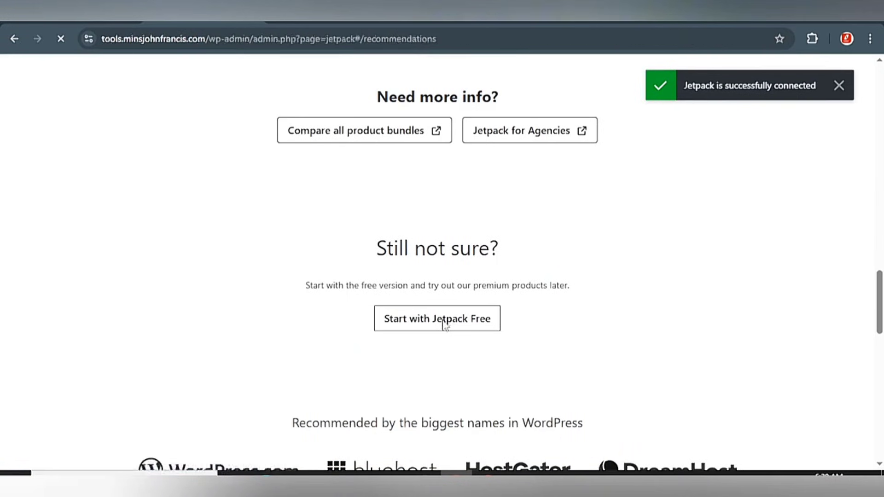
Return to the Jetpack Sharing settings and enable automatic sharing of posts to social networks.
click(358, 161)
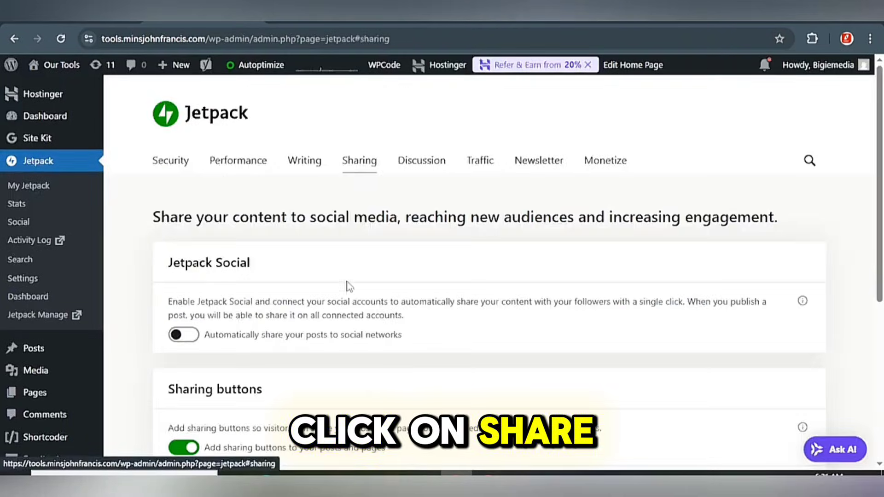
scroll(336, 262, down, 4)
scroll(159, 183, up, 1)
scroll(159, 183, up, 2)
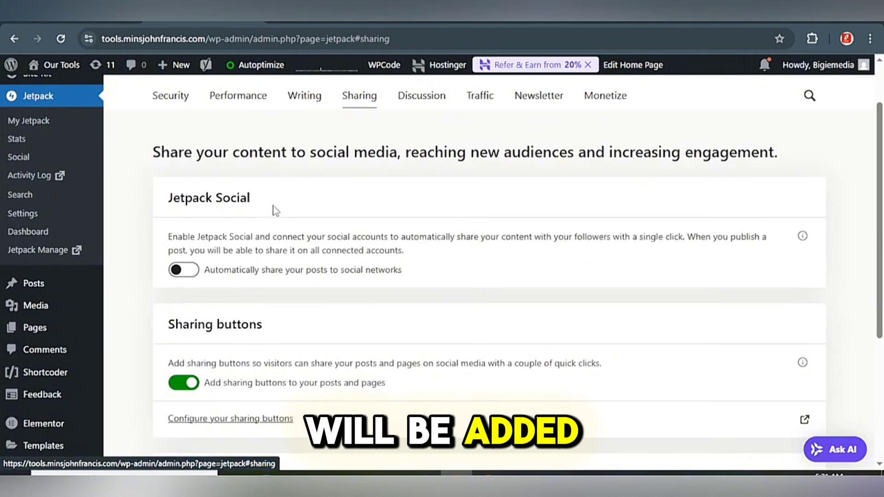
drag(272, 208, 161, 219)
click(286, 223)
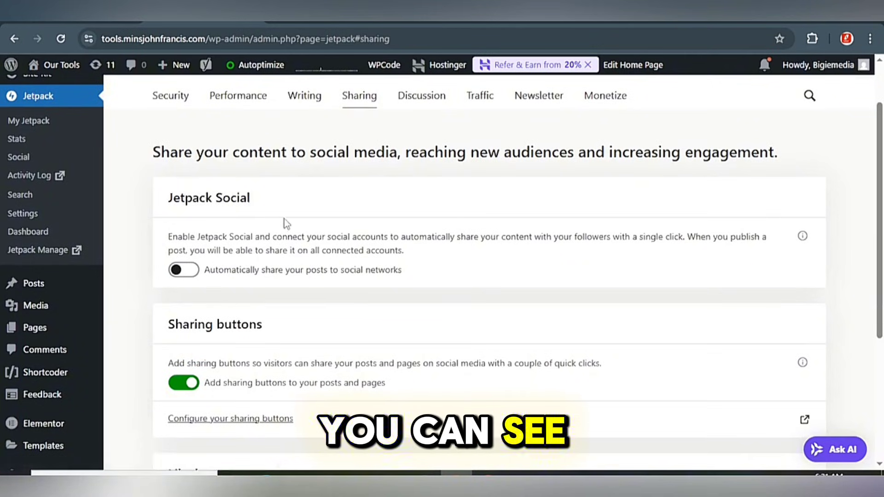
click(185, 270)
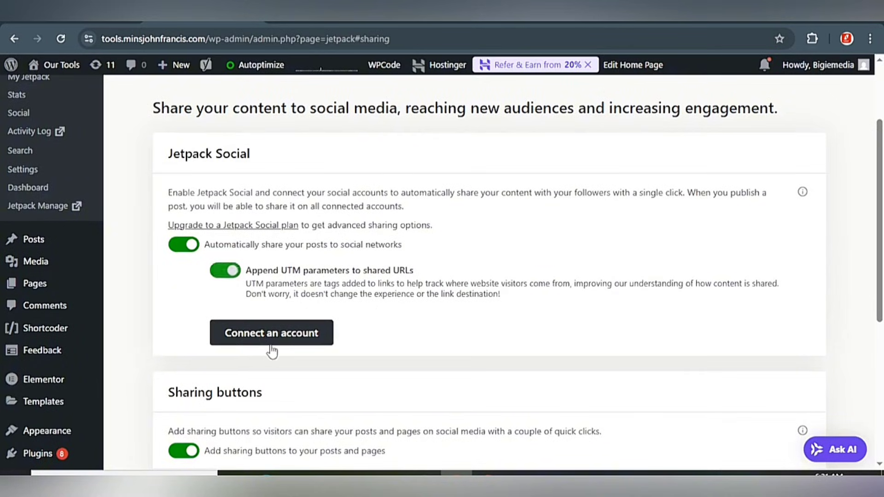
Review the social networks available for Jetpack Social connections, from Facebook through Mastodon, and close the list.
click(269, 335)
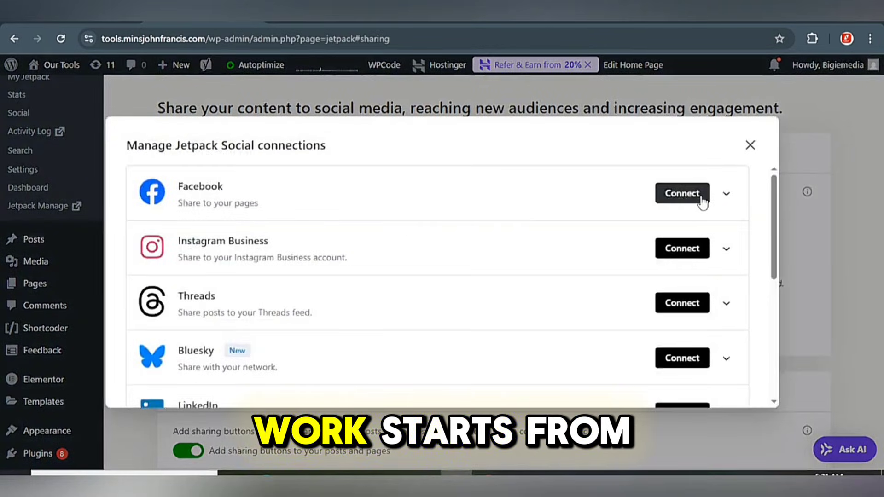
double_click(220, 188)
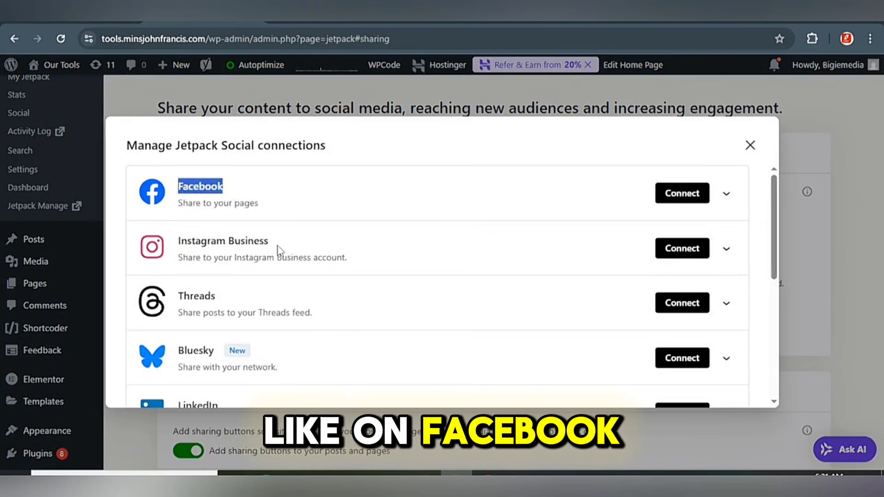
drag(269, 241, 203, 244)
drag(215, 296, 194, 297)
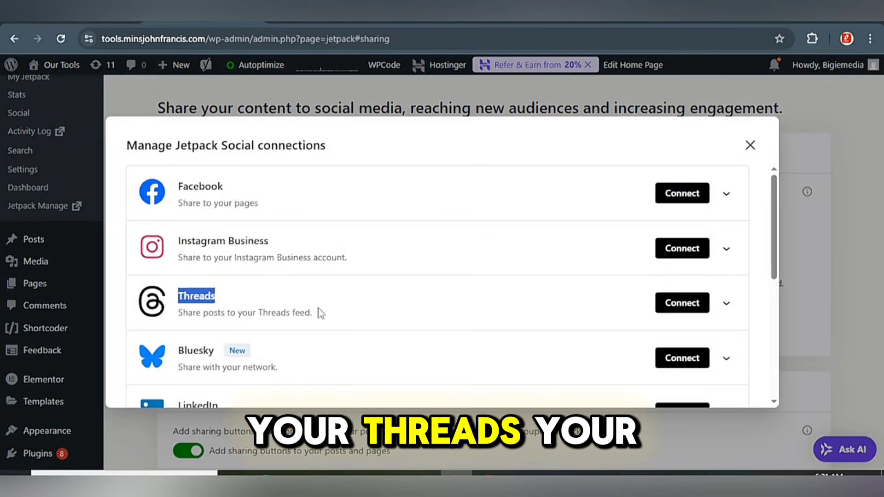
scroll(321, 314, down, 3)
drag(214, 221, 179, 222)
drag(226, 275, 178, 276)
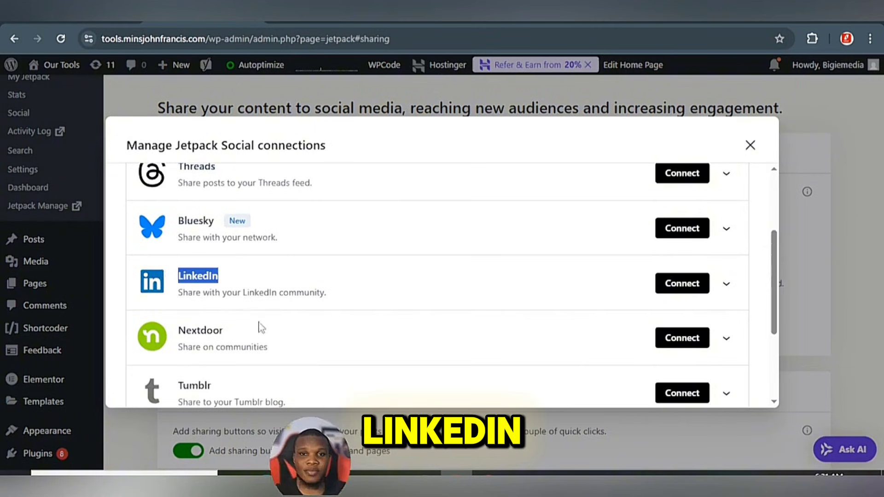
drag(193, 334, 178, 330)
scroll(248, 339, down, 3)
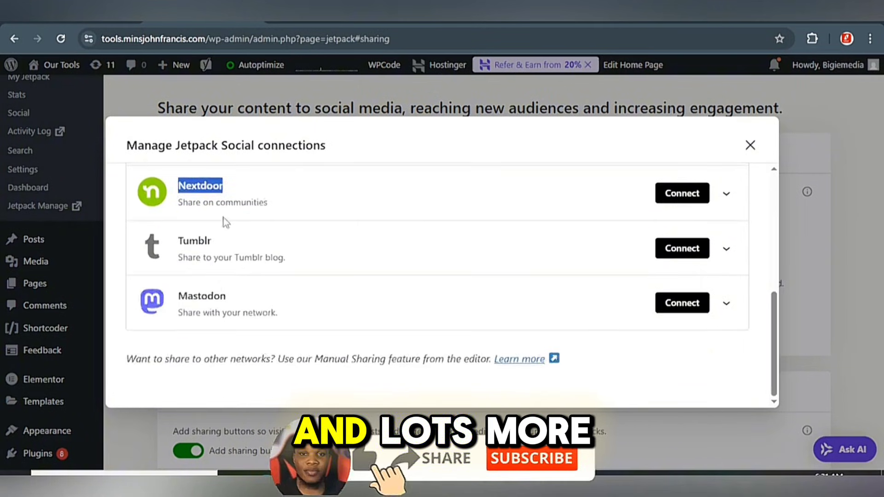
click(749, 145)
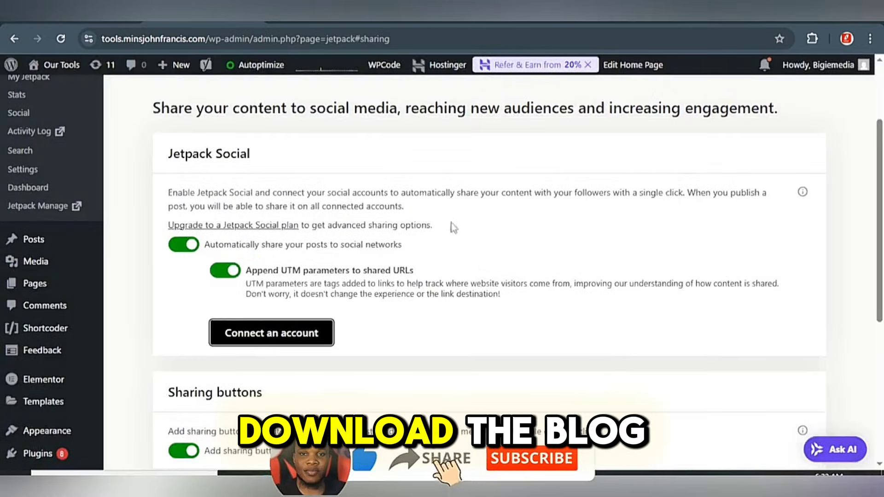
Open the published Nancy Pelosi article from the site's list of posts and copy its URL.
scroll(32, 276, up, 3)
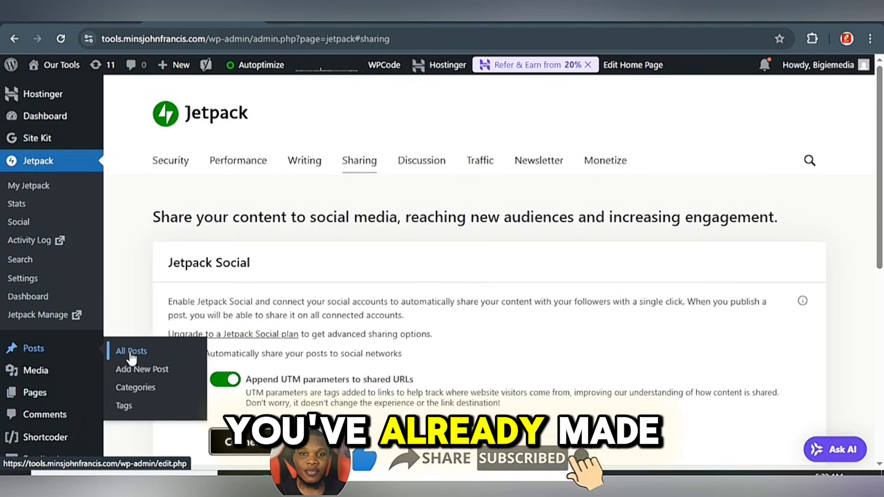
click(133, 355)
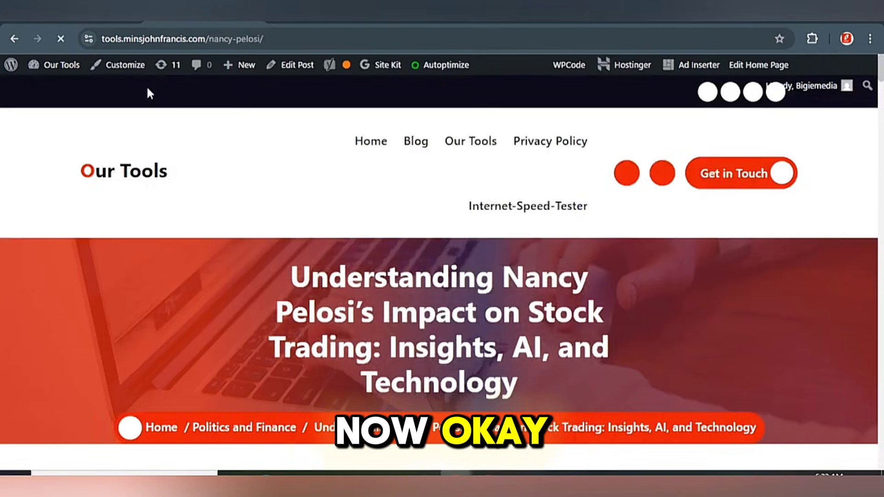
click(203, 39)
right_click(219, 41)
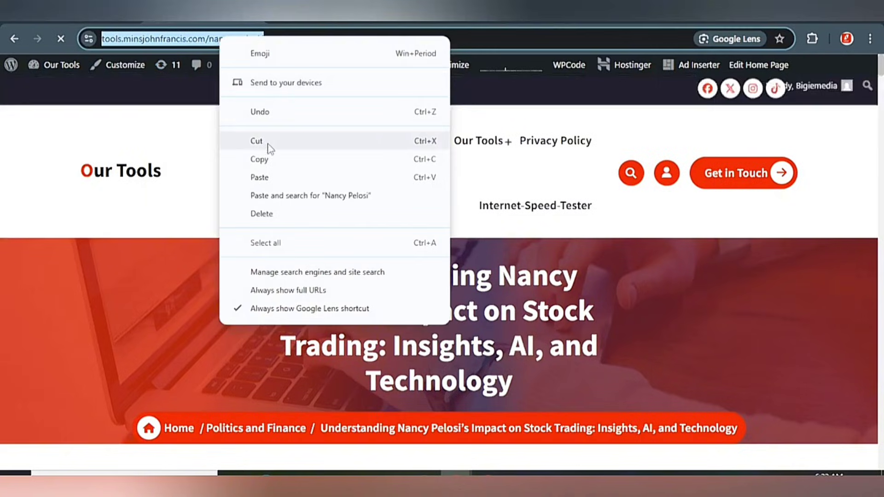
click(275, 160)
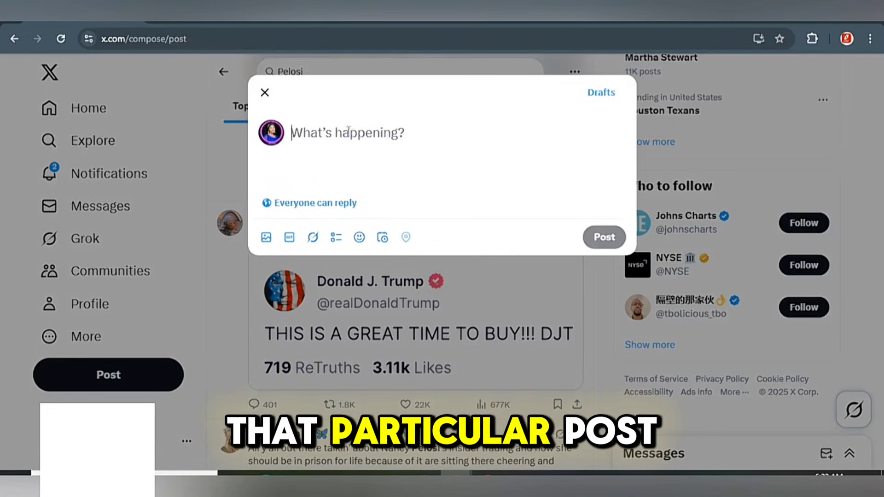
Switch to X, paste the copied article link into a new post and insert an empty line above it.
right_click(349, 145)
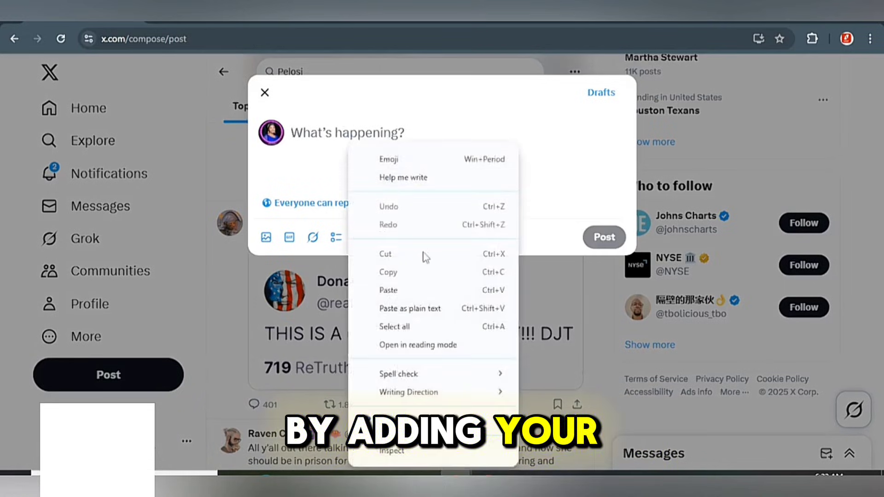
click(404, 291)
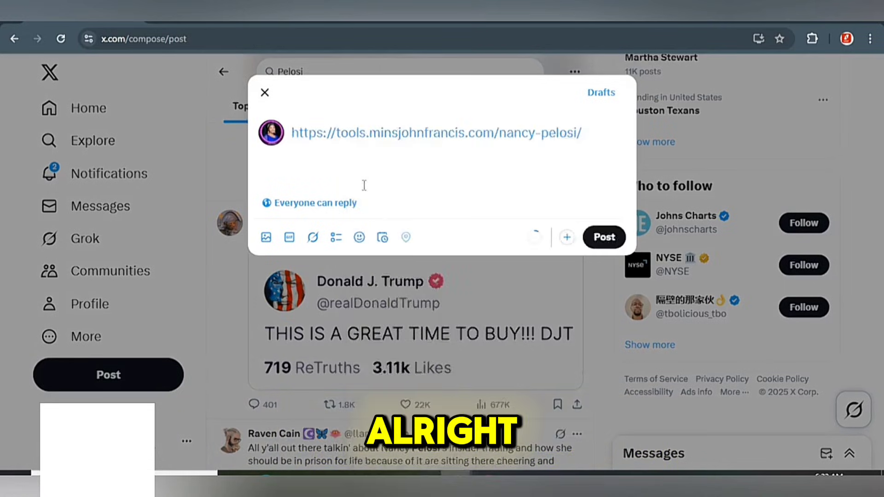
key(Home)
key(Return)
Write "today updates about nancy pelosi..." above the article link in the X post.
click(327, 127)
text(today upd)
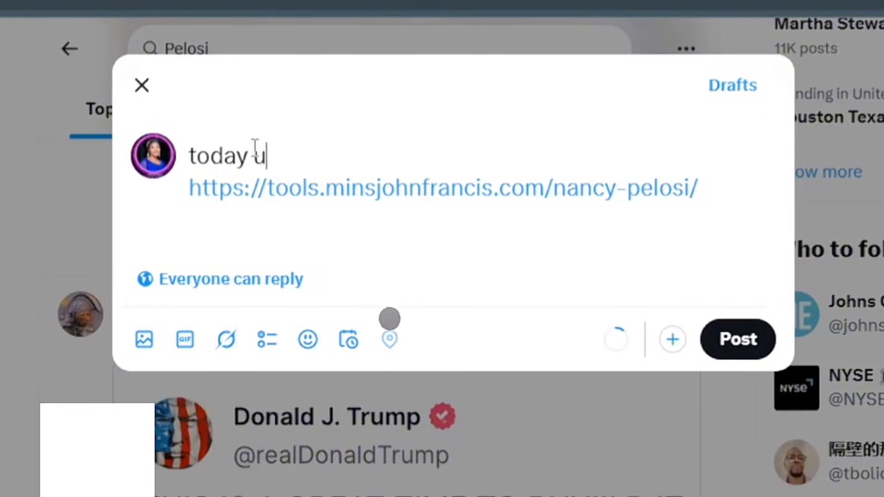
text(ates about na)
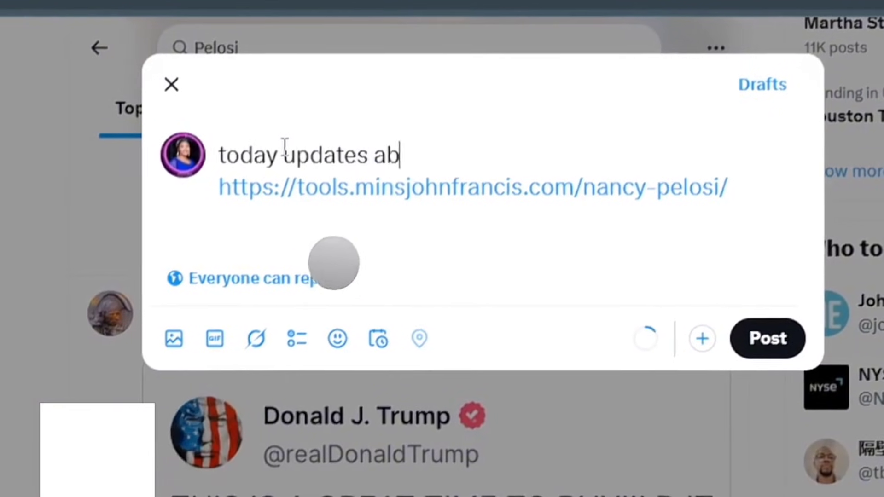
text(ncy pelosi)
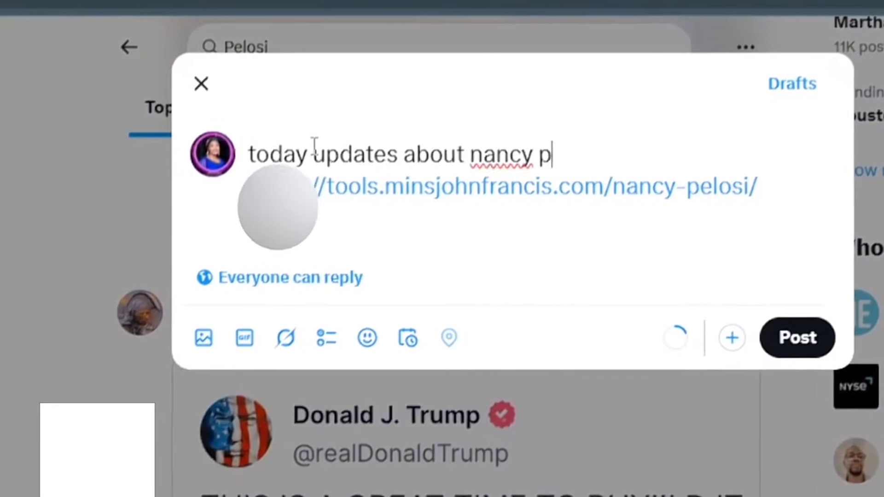
text(...)
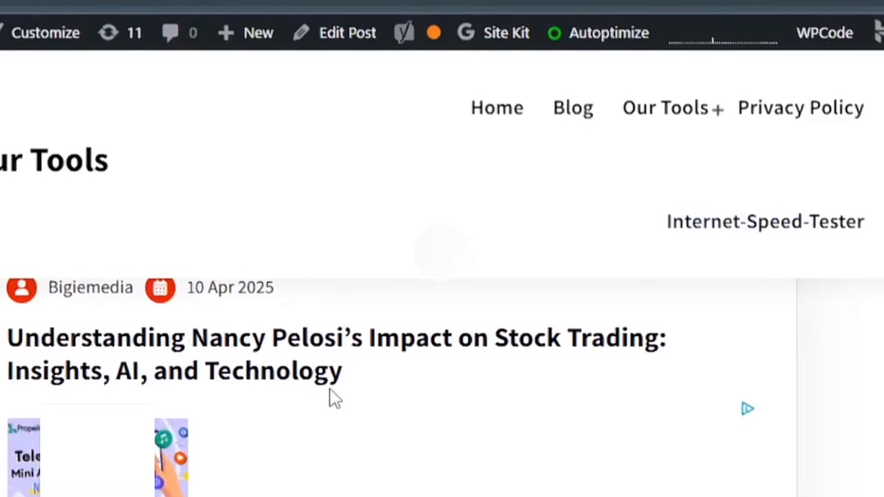
Copy the article's full title from the live site and paste it between the intro line and the link in the X post.
drag(315, 388, 0, 339)
right_click(115, 340)
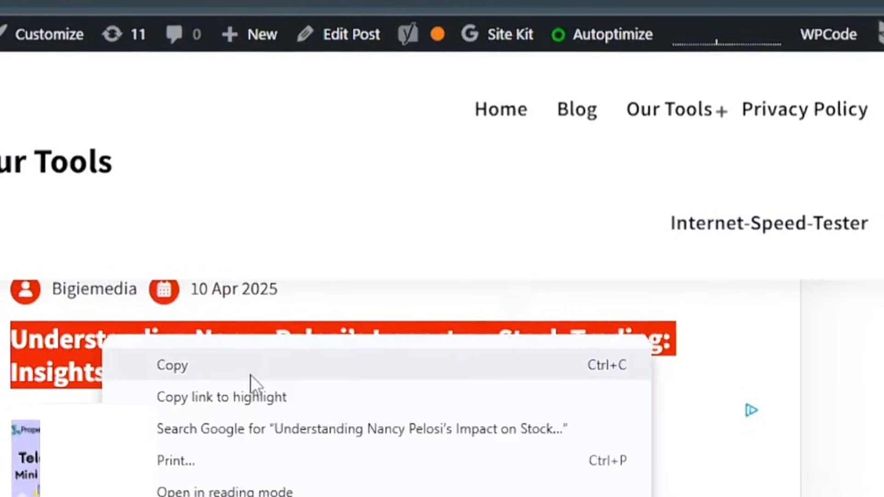
click(257, 369)
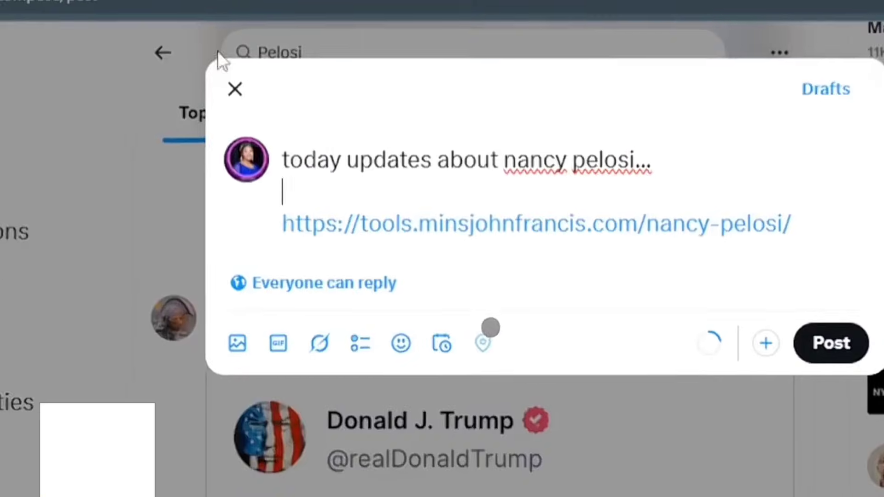
right_click(339, 198)
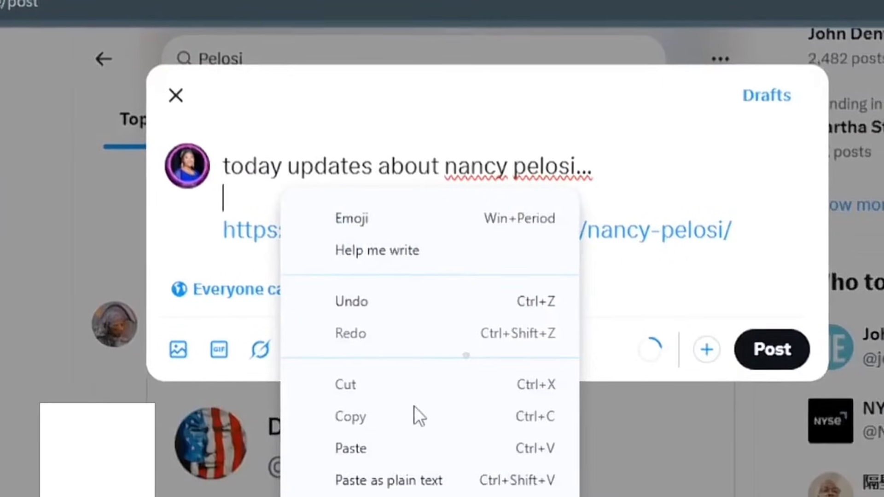
click(465, 450)
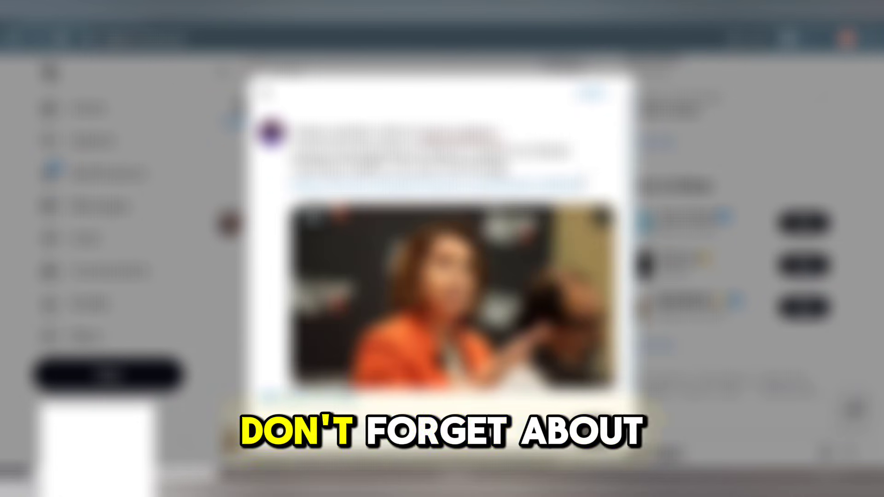
Add the hashtags #pelosi and #NancyPelosi on a new line below the article link in the X post.
key(Return)
text(#p)
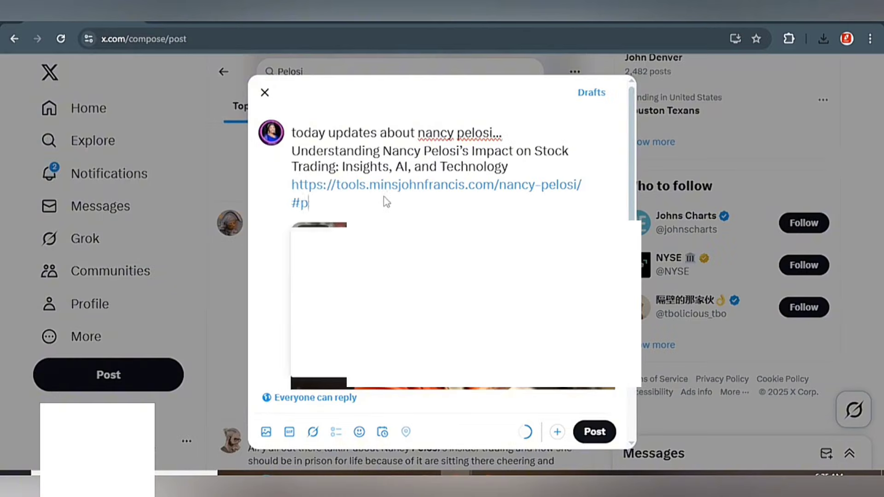
text(elosi #nan)
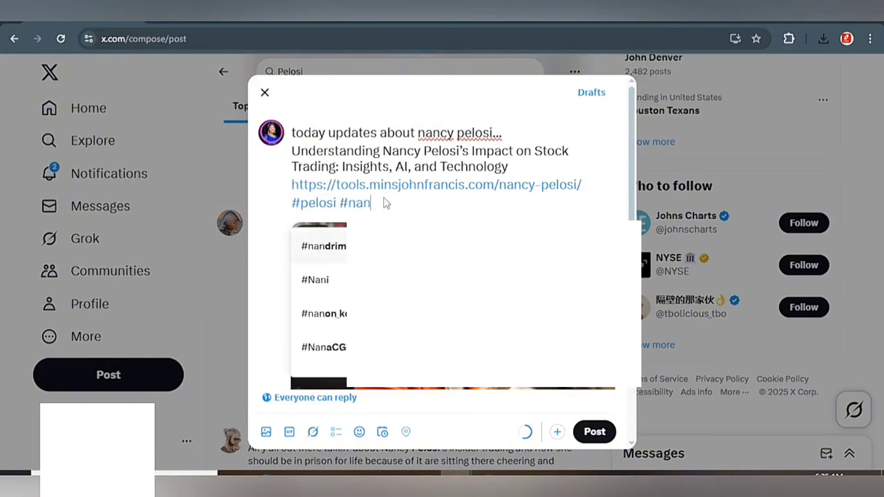
text(c)
click(336, 322)
Append the hashtags #China and #pelosistocks to the hashtag line of the X post.
text(#chi)
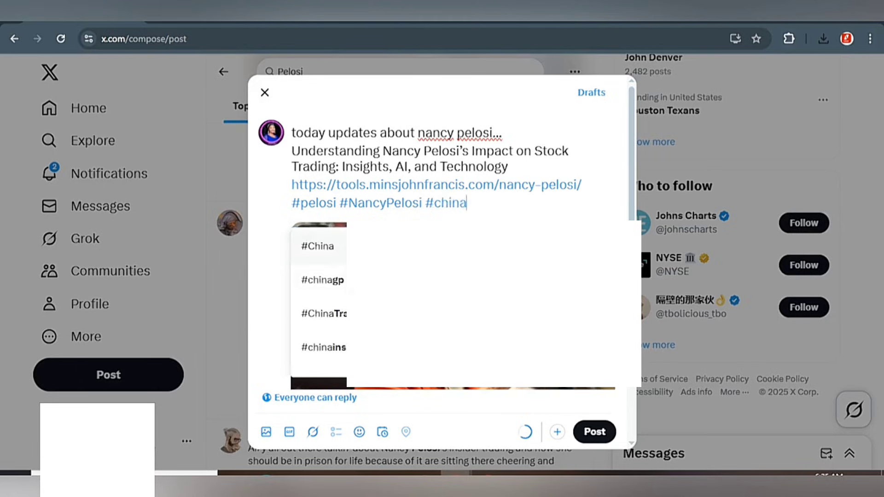
text(na)
key(Return)
text(#)
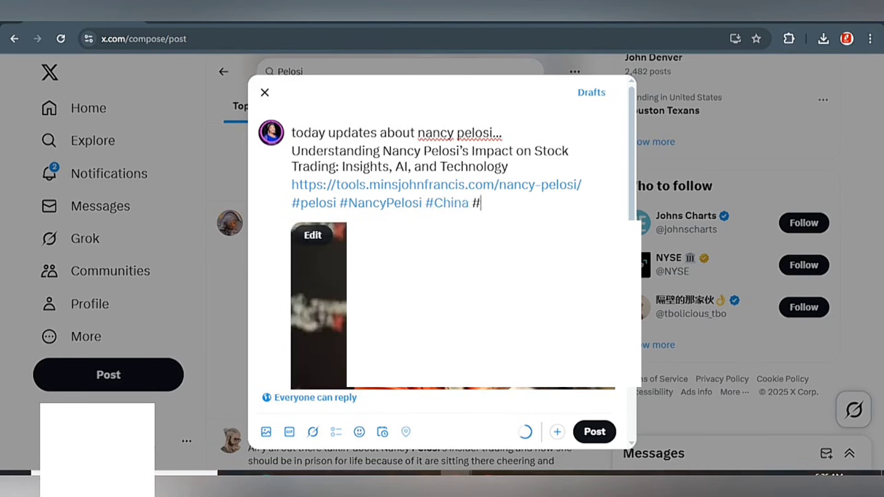
text(pelosisto)
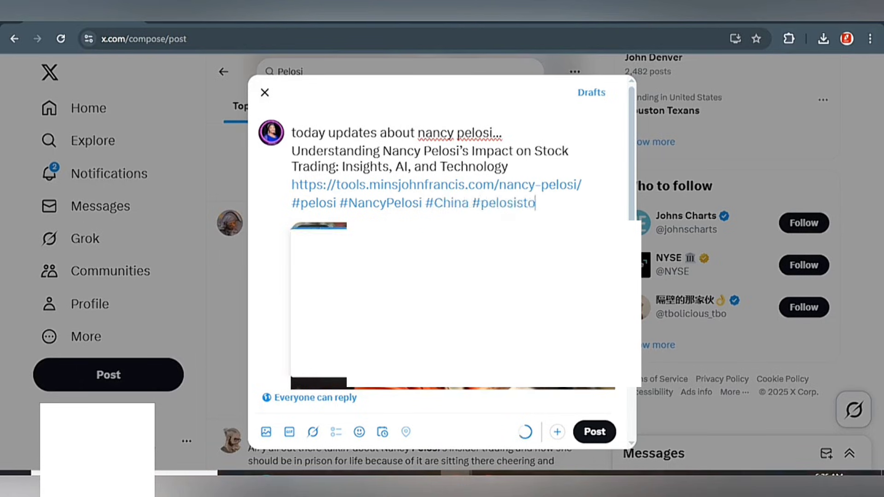
text(cks)
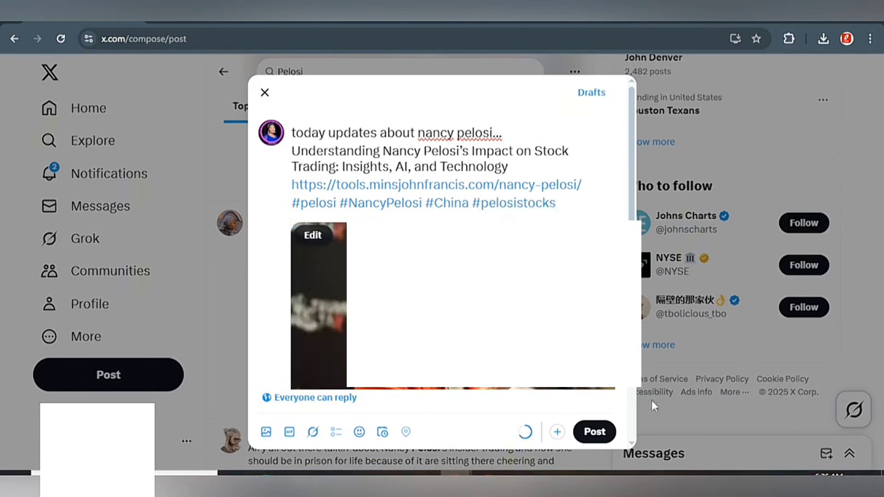
Publish the X post about Nancy Pelosi and open the published post.
scroll(599, 413, down, 2)
click(599, 433)
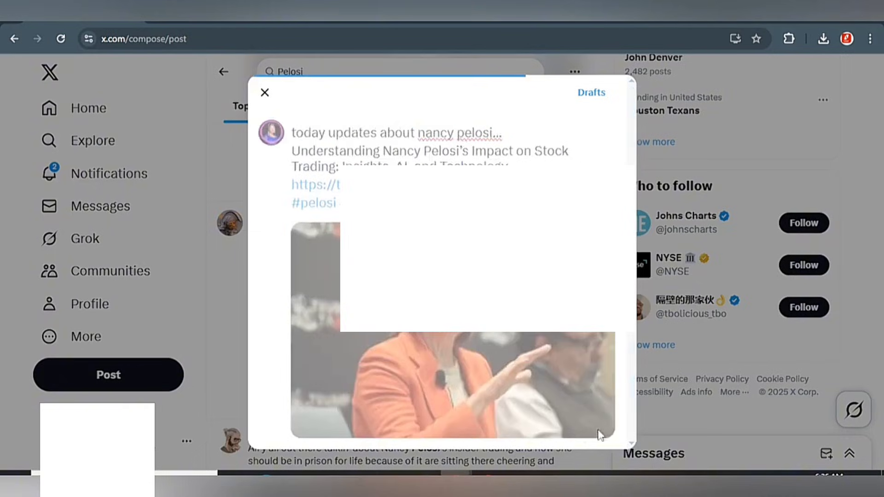
click(487, 432)
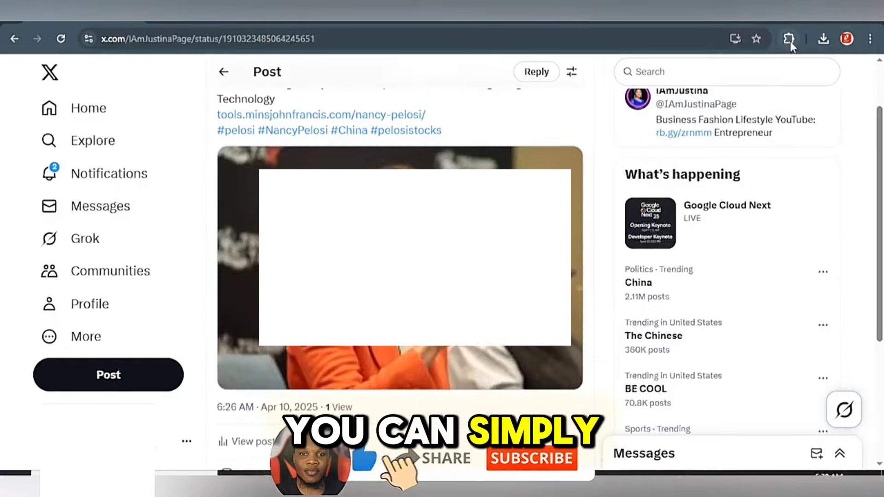
Open the ZenMate VPN browser extension and bring up its list of countries for changing the location.
click(789, 41)
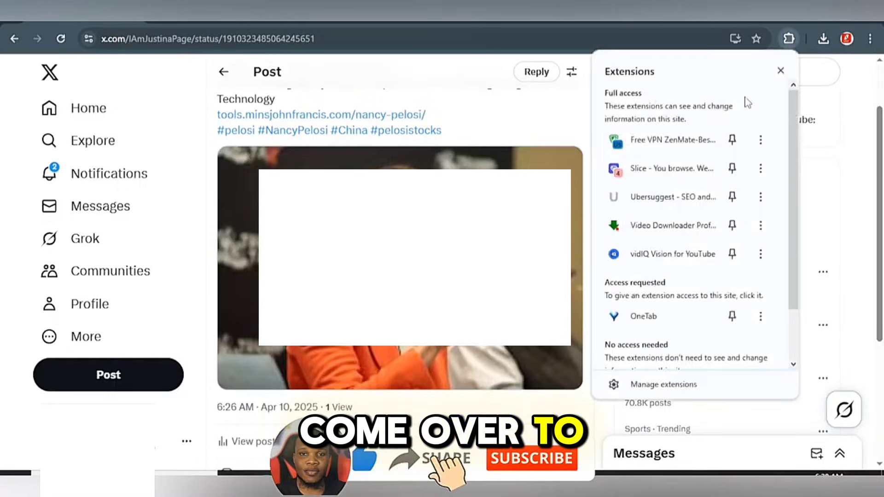
click(661, 144)
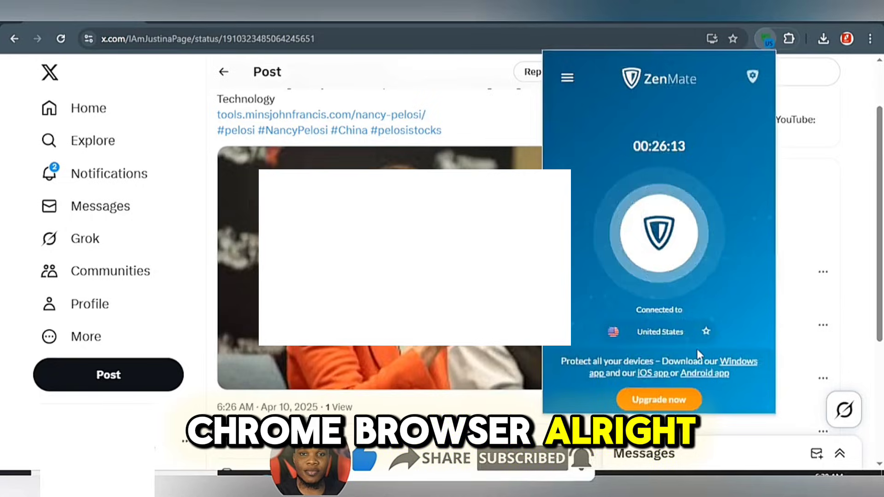
click(672, 333)
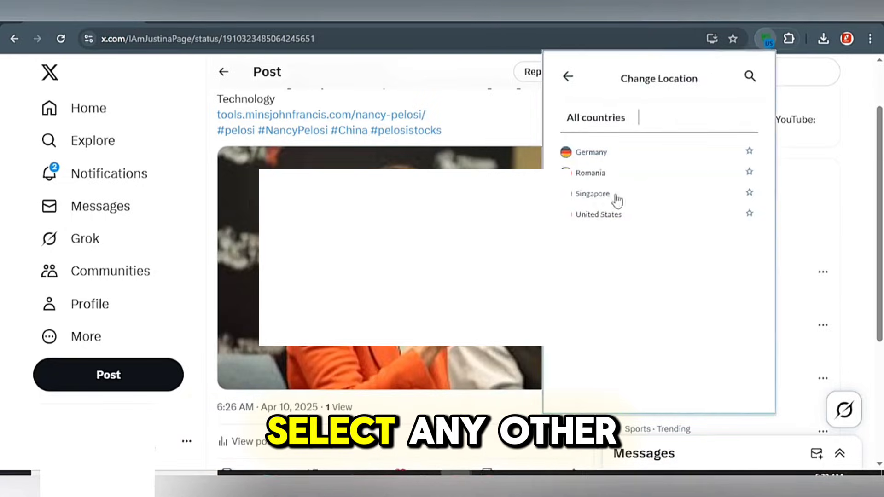